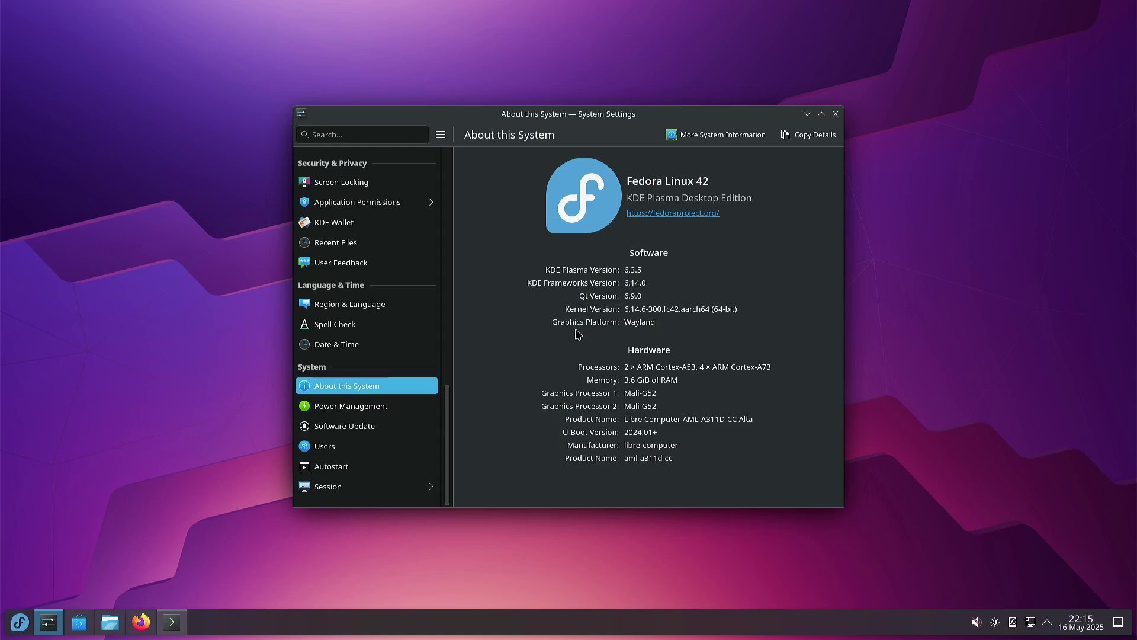
- Minimize the System Settings 'About this System' window to reveal the Konsole terminal
click(807, 114)
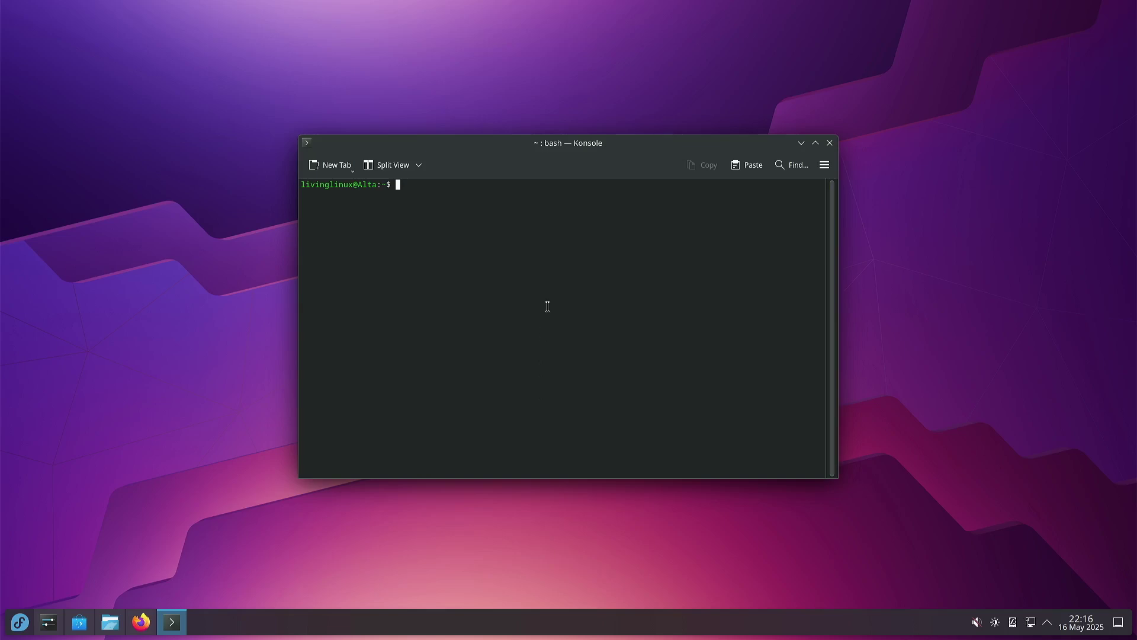
- Try tab-completing 'sudo dnf install mandelb', then change the package name to mesa-opencl
text(sudo dnf install mandelb)
key(Tab)
key(Tab)
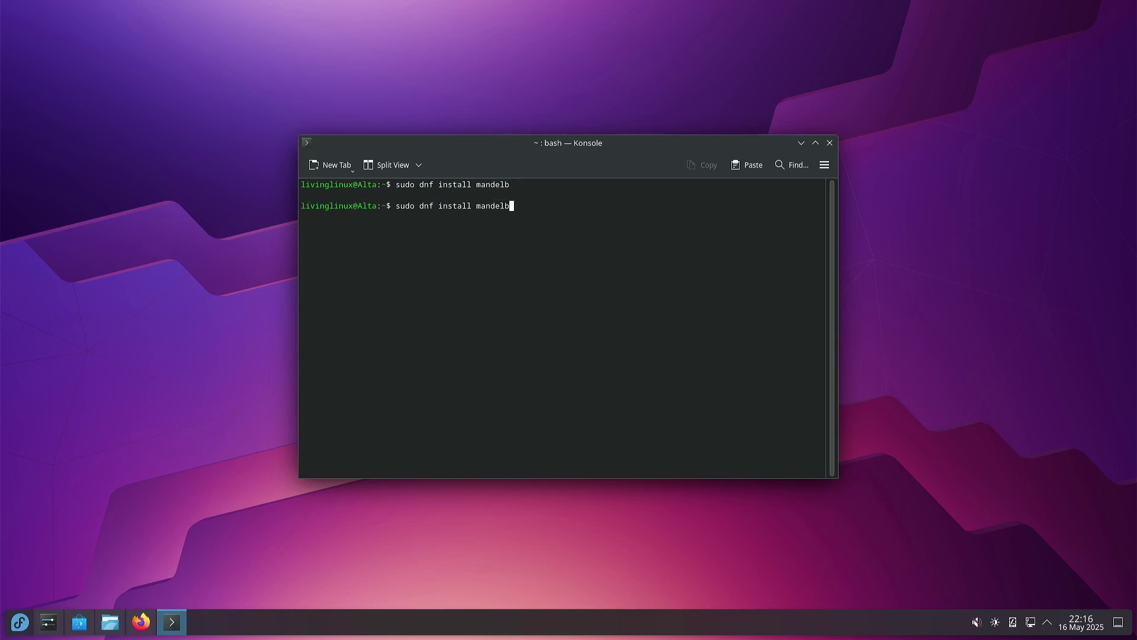
key(Tab)
key(Tab)
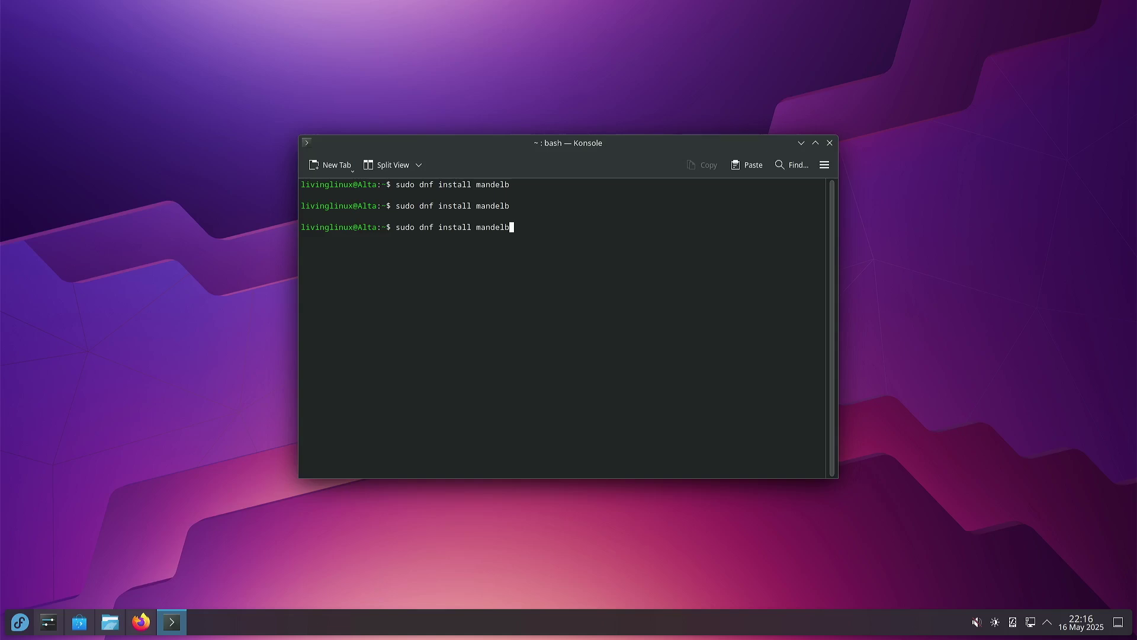
key(BackSpace)
key(BackSpace)
key(BackSpace)
key(BackSpace)
key(BackSpace)
key(BackSpace)
key(BackSpace)
text(mesa-opencl)
- Use tab completion to list every available package starting with mesa-
key(Return)
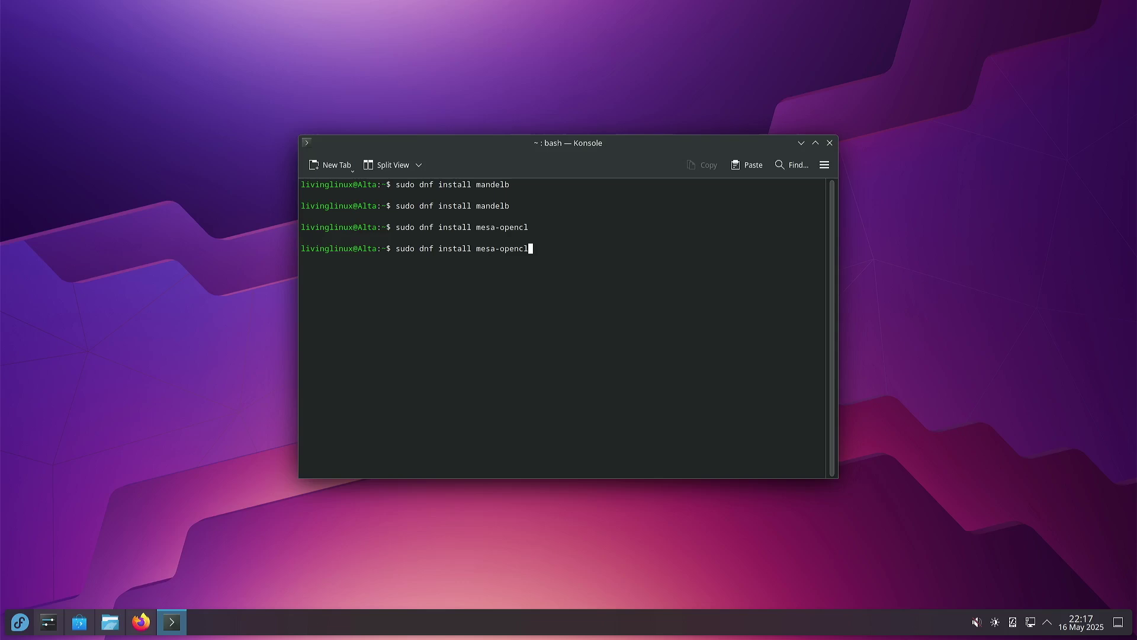
key(BackSpace)
key(BackSpace)
key(BackSpace)
key(BackSpace)
key(BackSpace)
key(BackSpace)
text(Op)
key(Return)
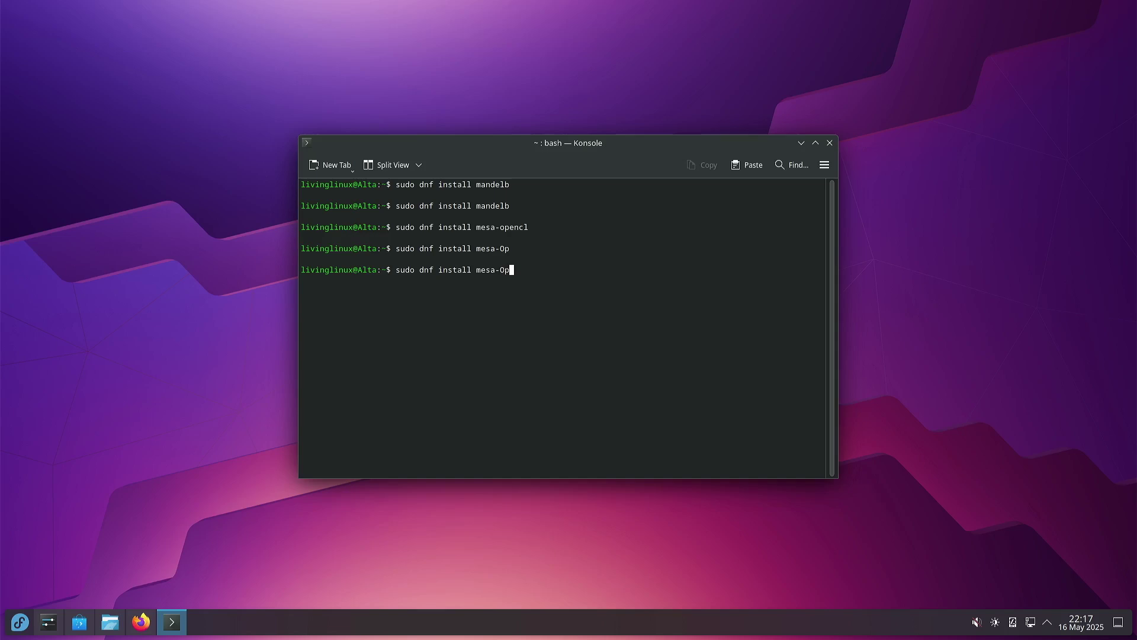
key(BackSpace)
key(BackSpace)
key(Tab)
key(Tab)
key(y)
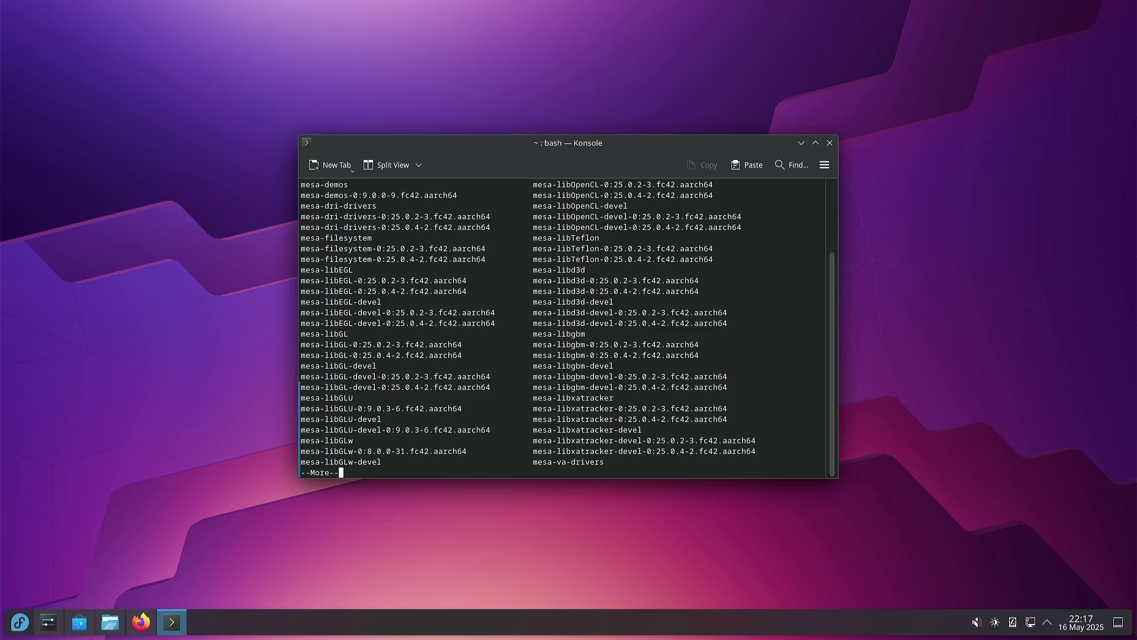
key(space)
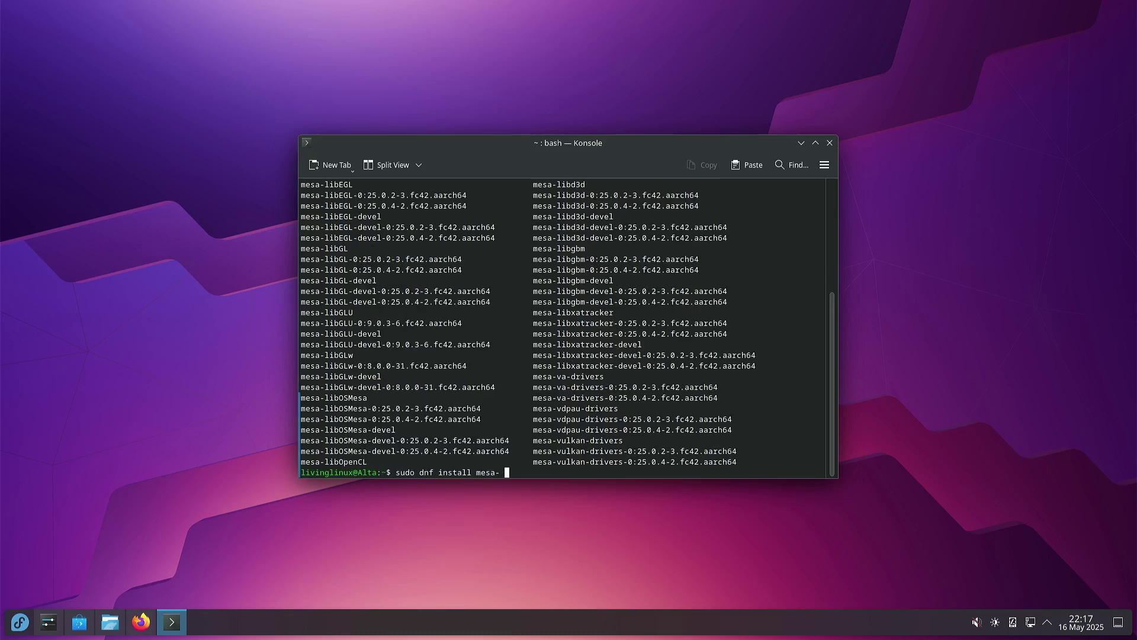
key(BackSpace)
- Run sudo dnf install mesa-libopencl with the admin password and select the suggested mesa-libOpenCL
text(libopencl)
key(Return)
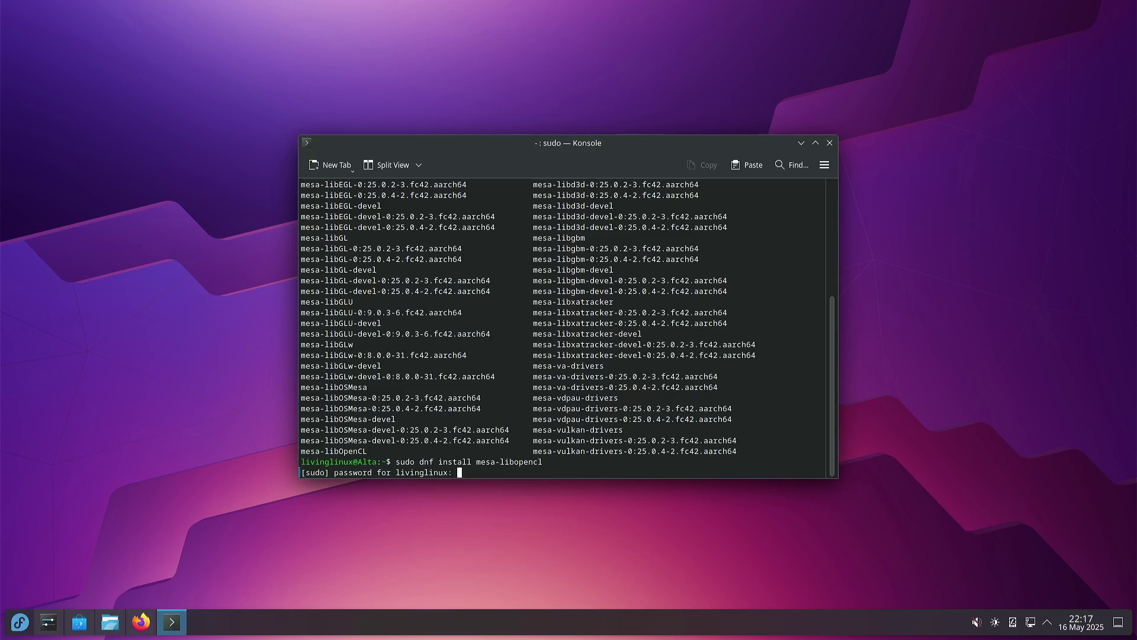
key(Return)
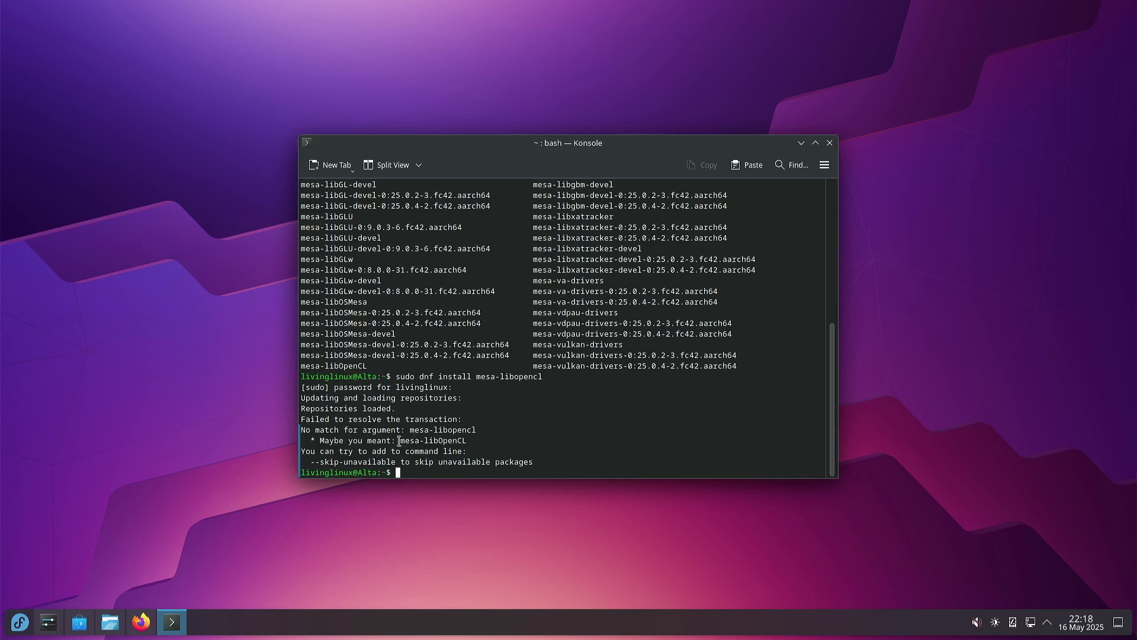
drag(398, 442, 442, 438)
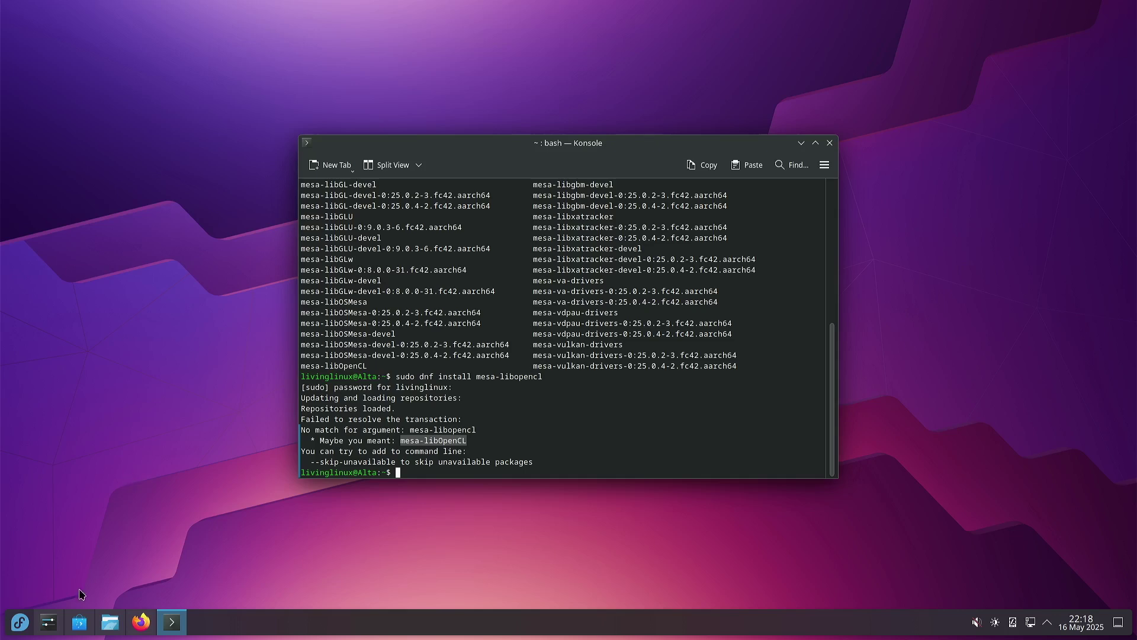
- Open Discover, search for opencl, and scroll through the six results
click(77, 631)
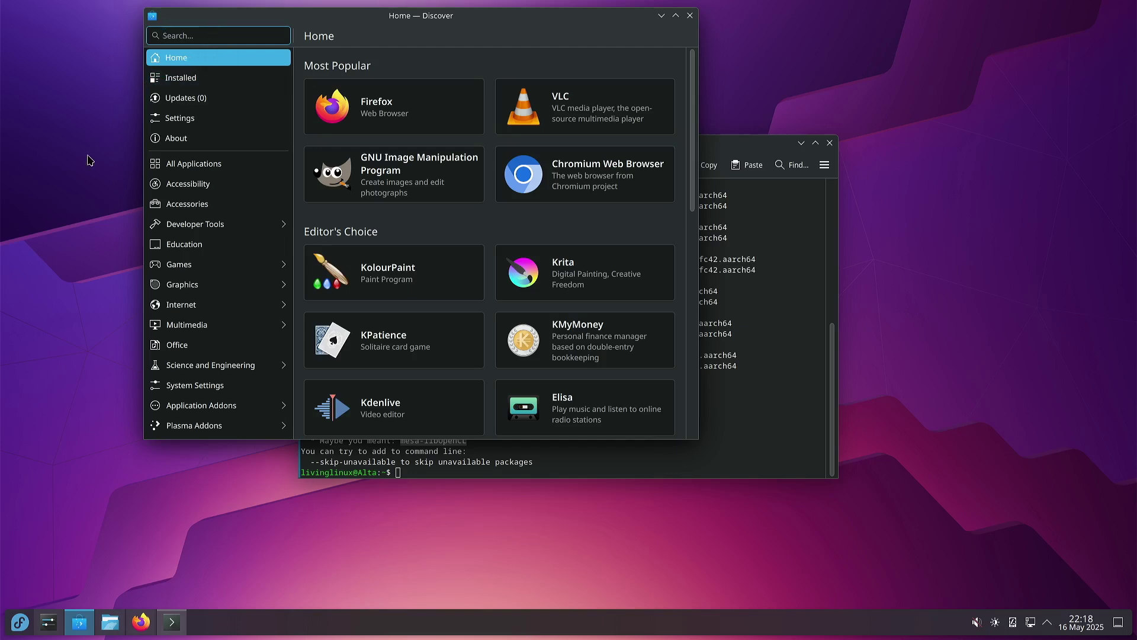
text(opencl)
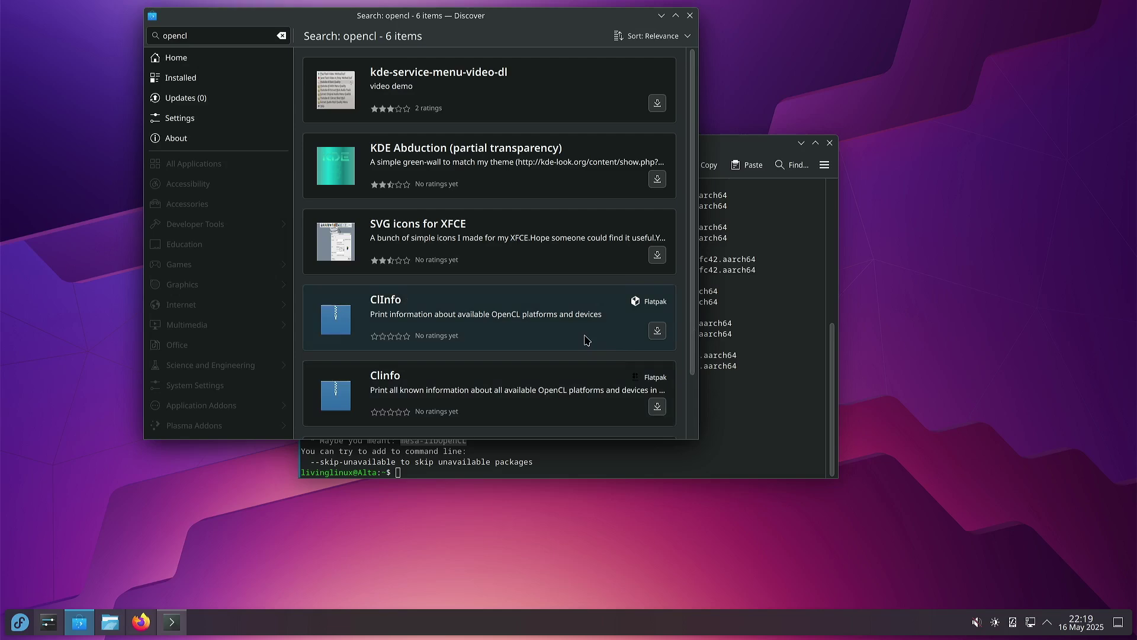
scroll(585, 340, down, 2)
scroll(585, 340, up, 2)
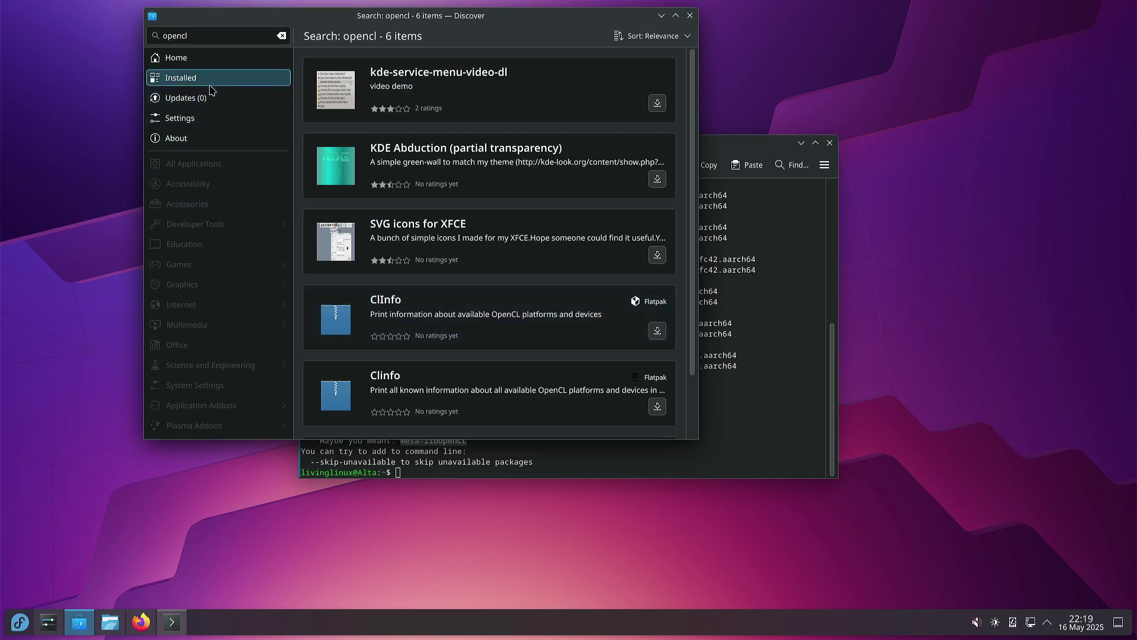
- Replace the search with mandelbulber and install the Mandelbulber2 Flatpak
click(281, 37)
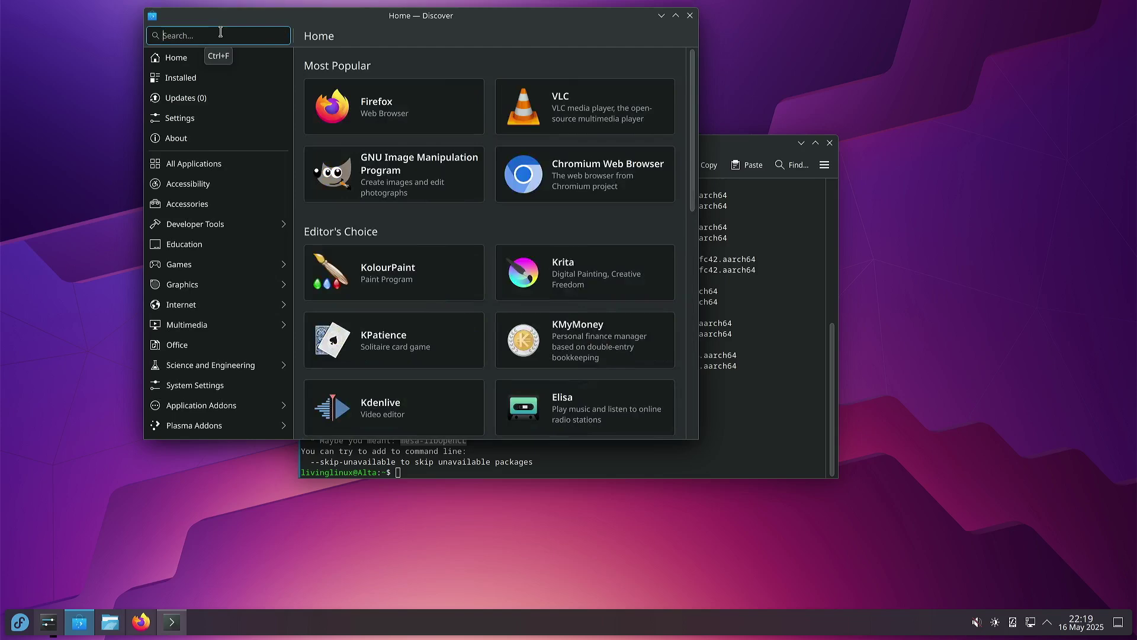
text(mandelbu)
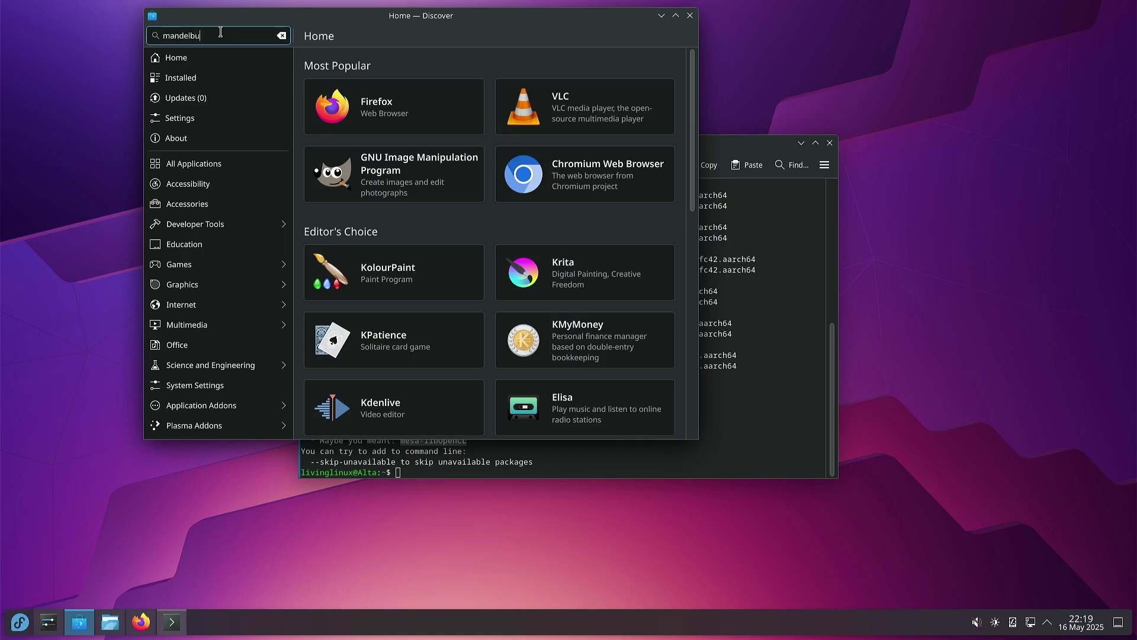
text(lber)
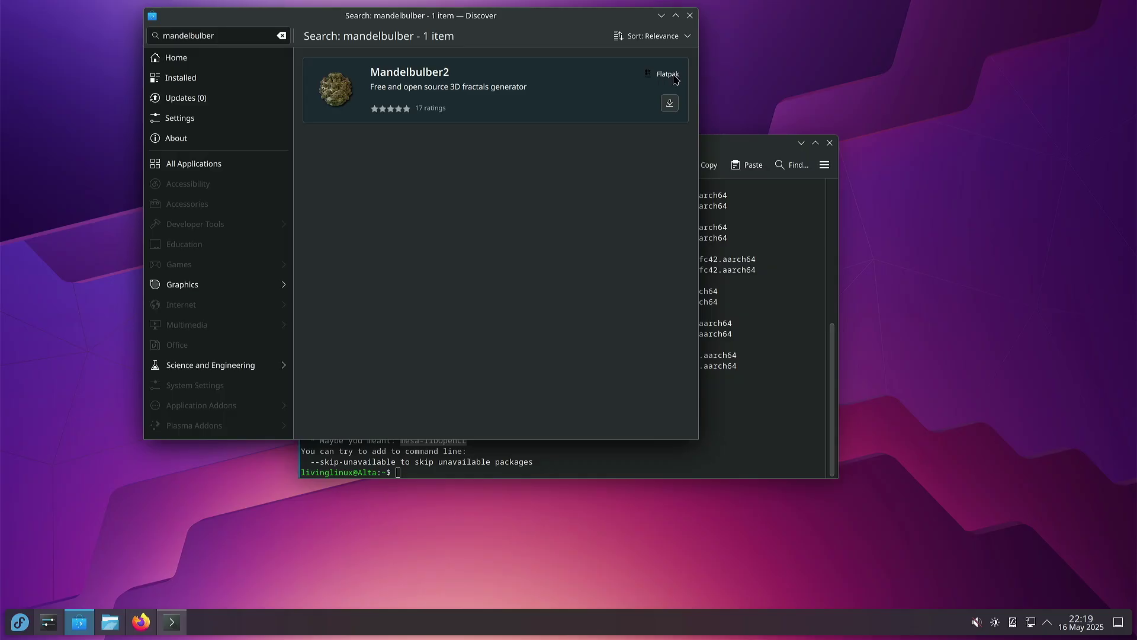
click(669, 104)
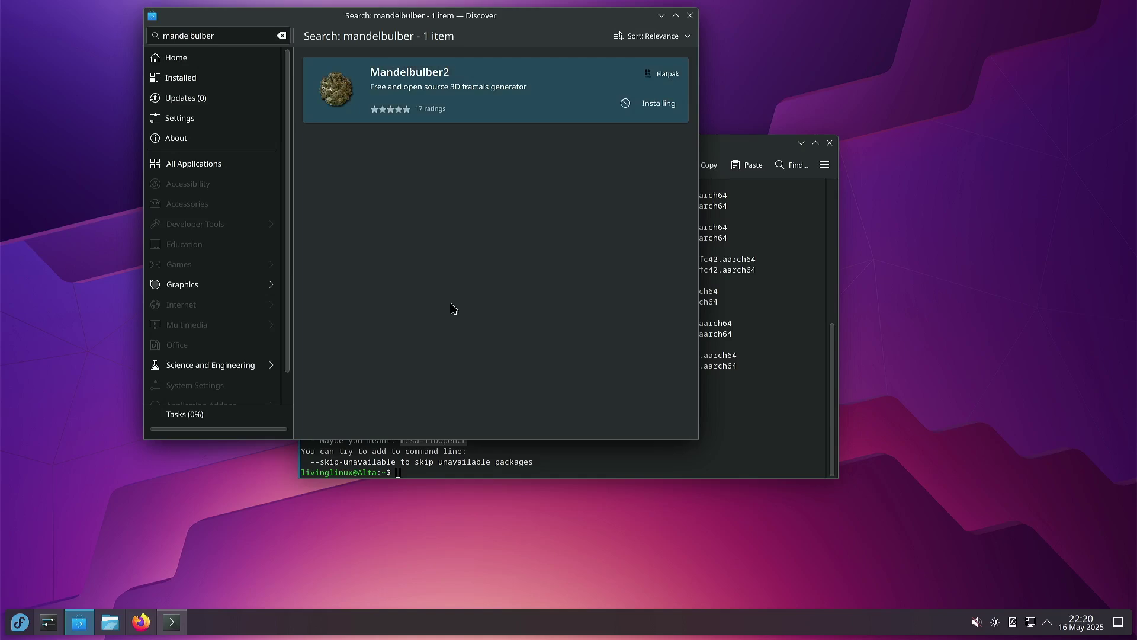
- Open Discover's Settings page to review the Flathub and Fedora Flatpaks sources
click(215, 122)
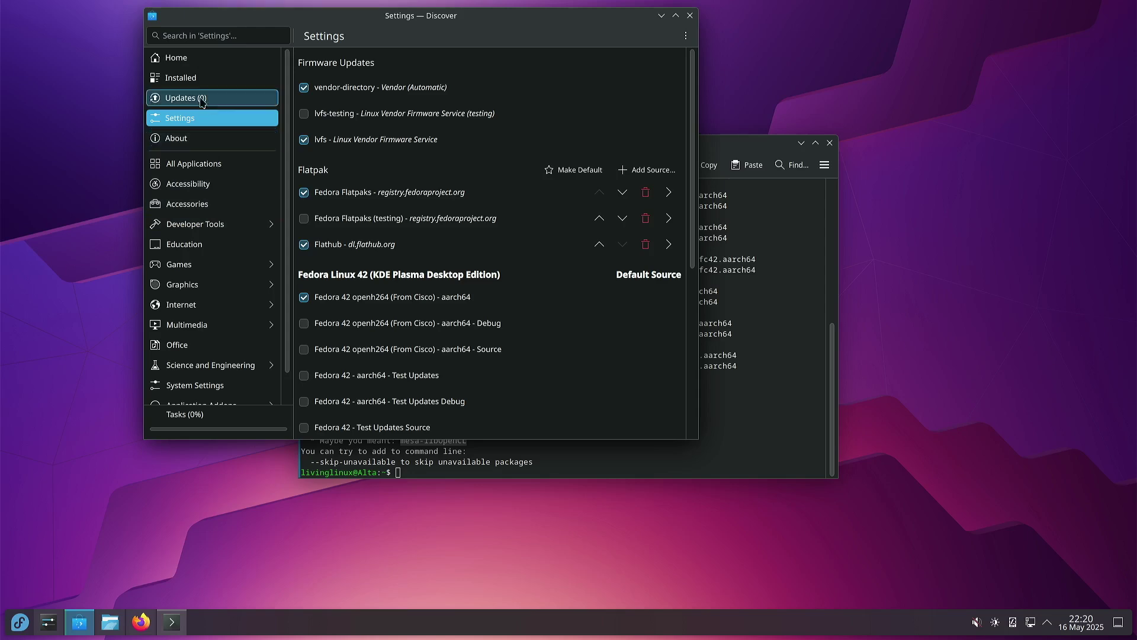
- Return to Home and search mandelbulber again to find the installing Mandelbulber2 result
click(199, 59)
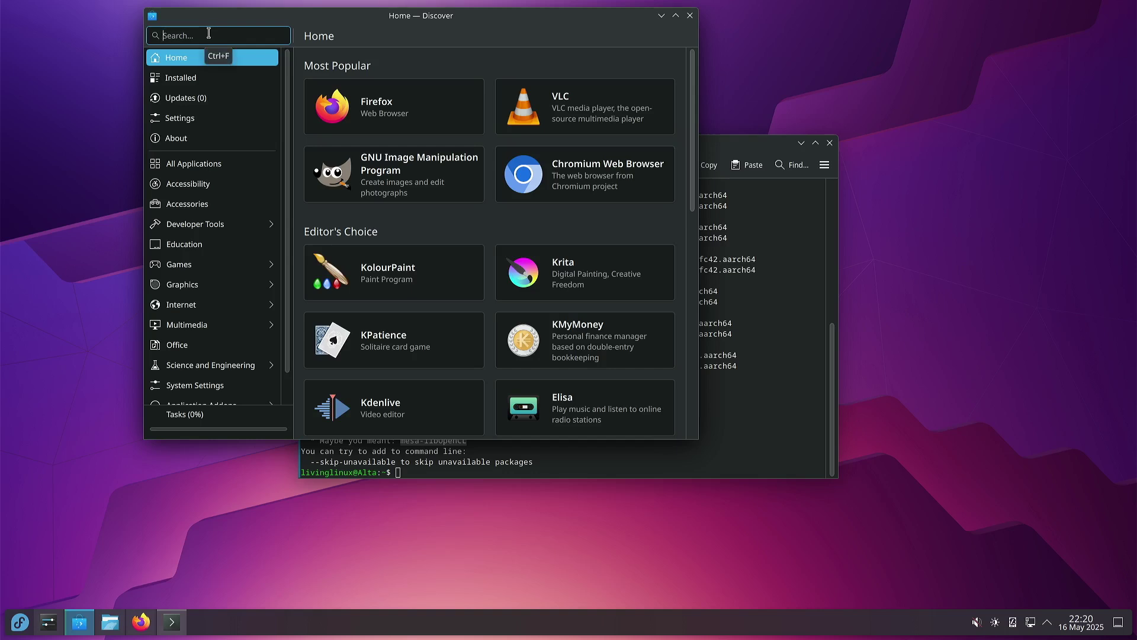
text(mandelbul)
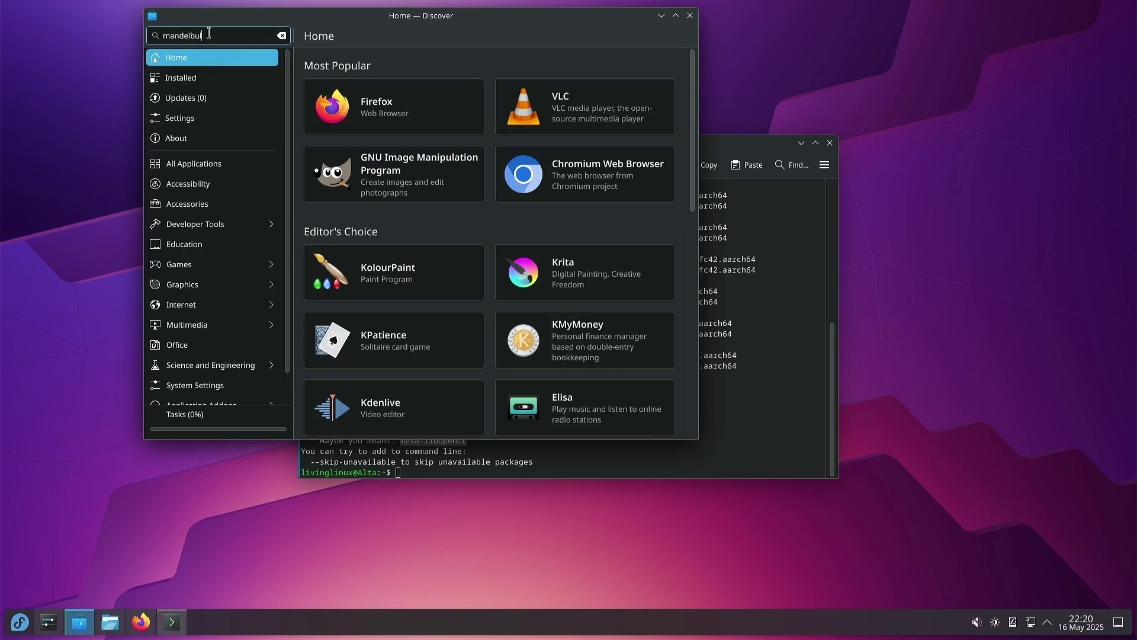
text(ber)
key(Return)
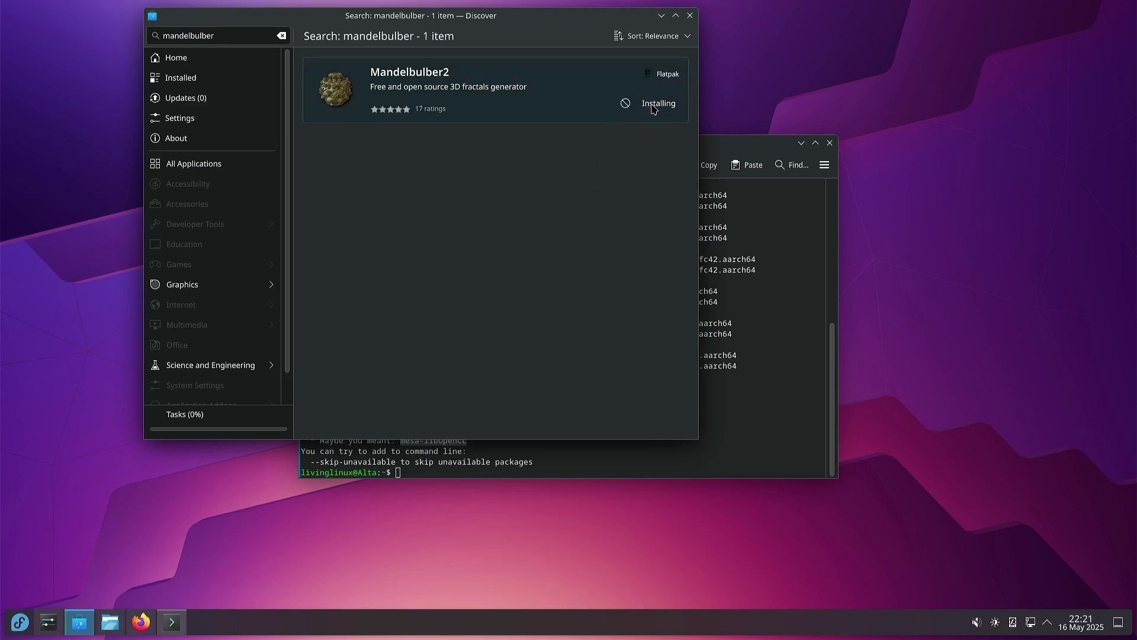
- Bring the Konsole terminal to the front and minimize it
click(767, 441)
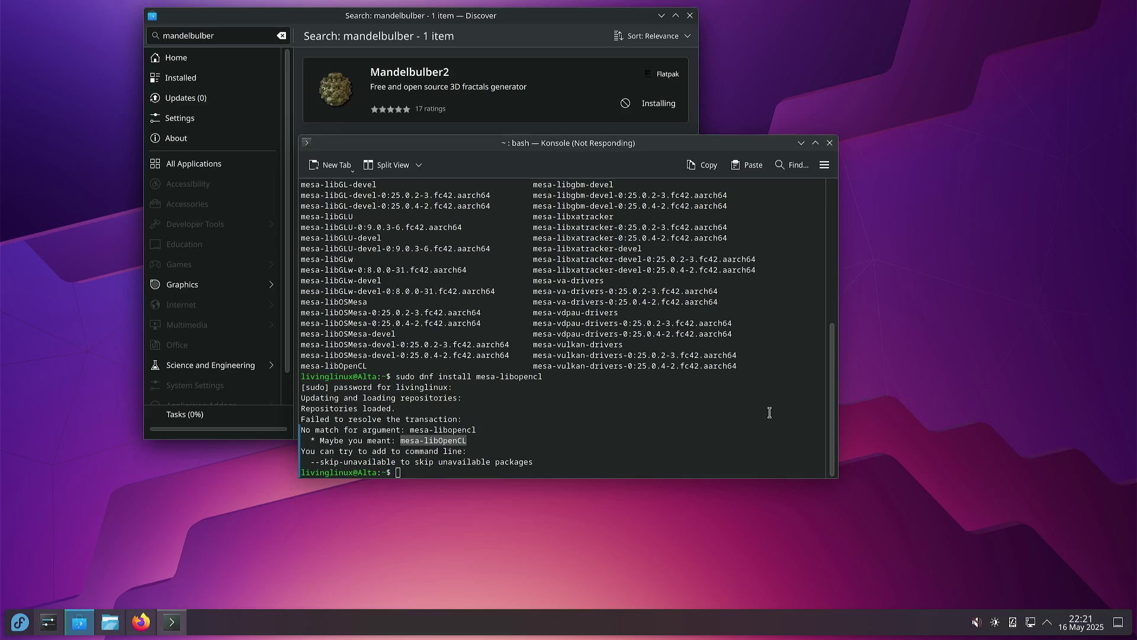
click(769, 413)
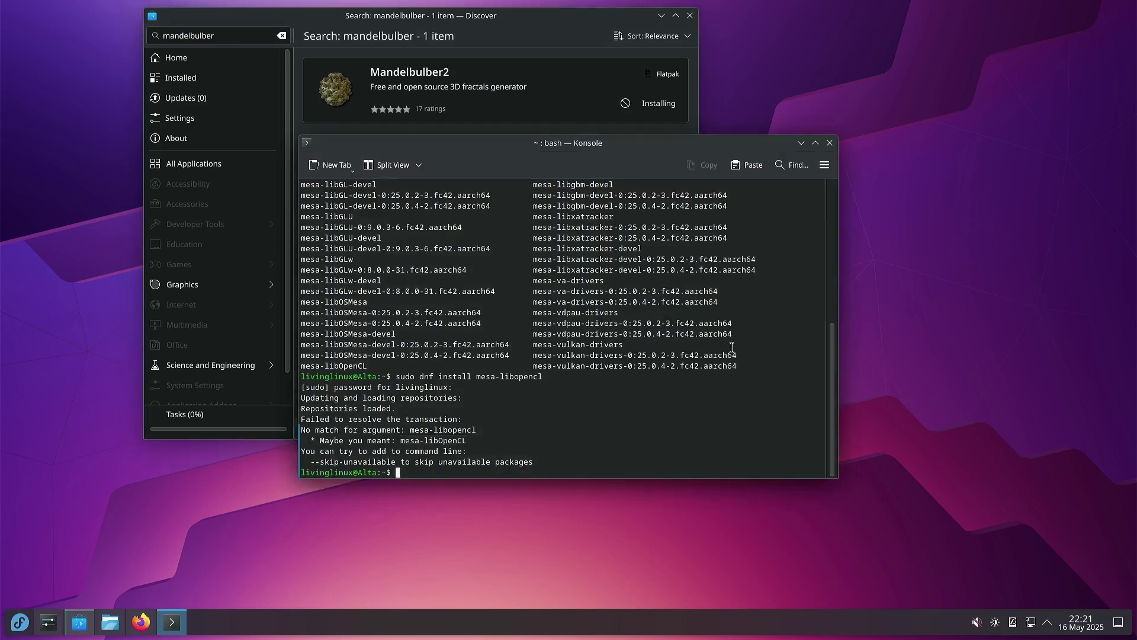
click(802, 144)
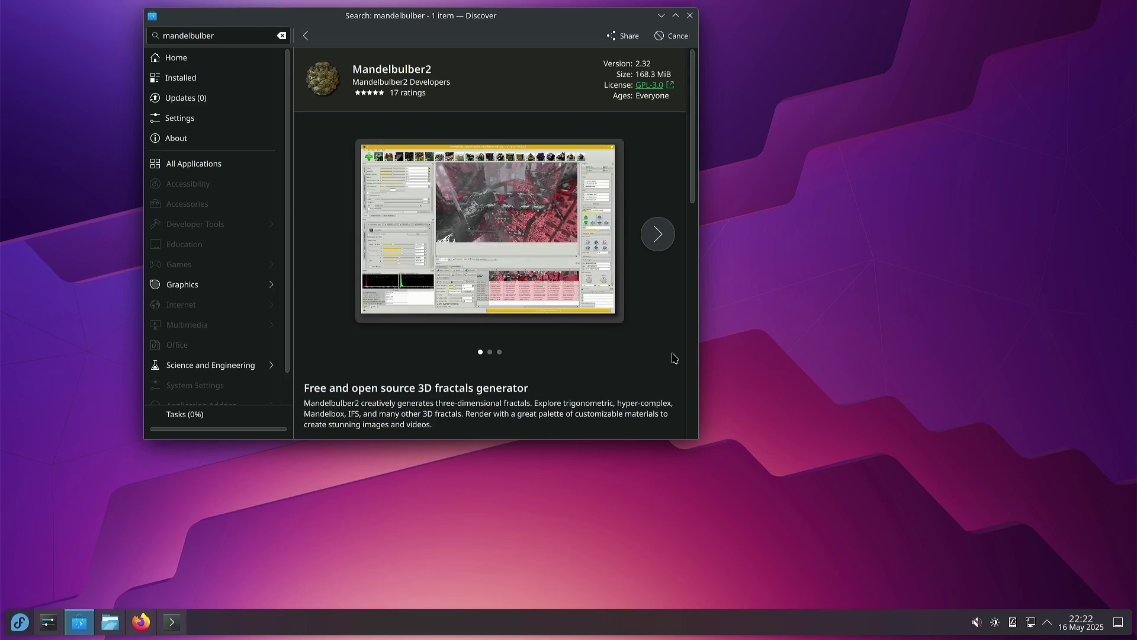
- Scroll through Mandelbulber2's Features, Reviews and Permissions, then back to the top
scroll(596, 323, down, 3)
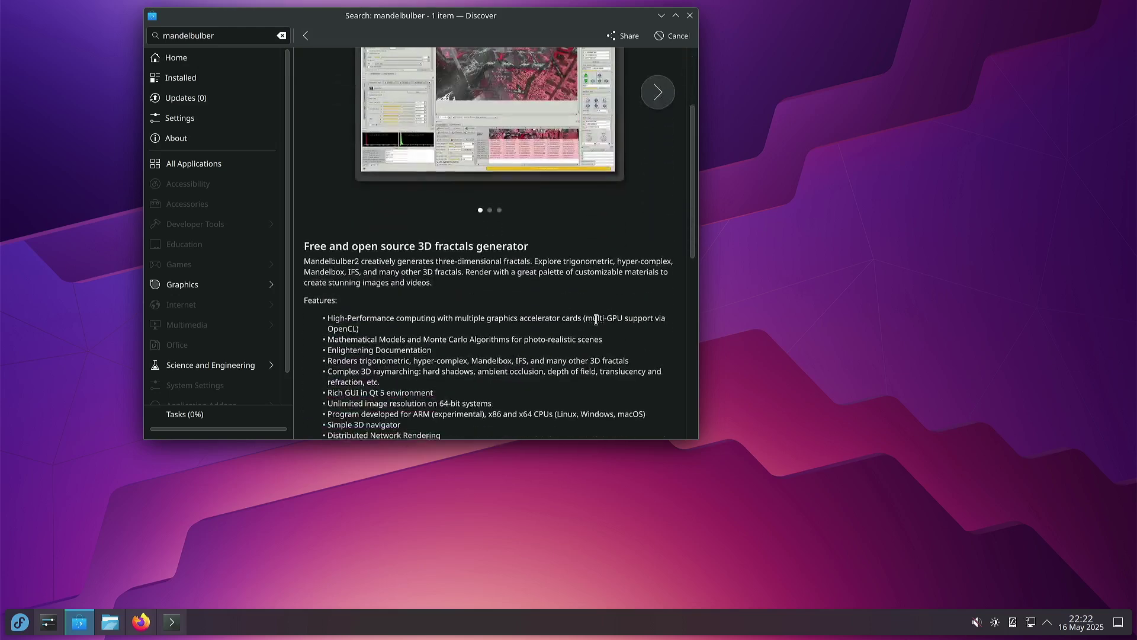
scroll(598, 317, down, 7)
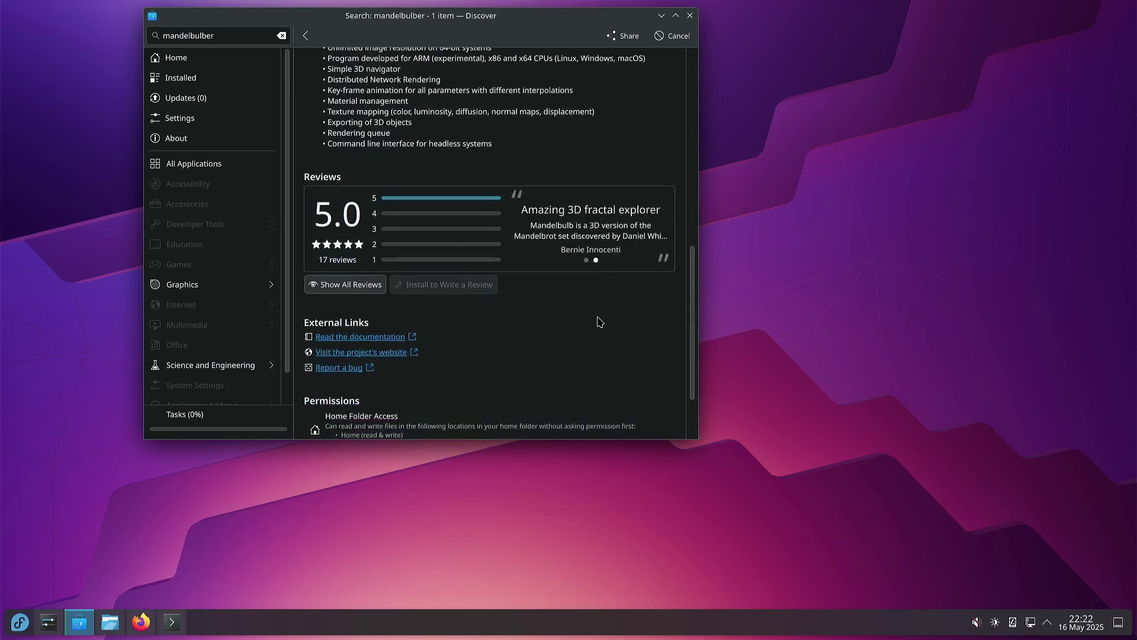
scroll(597, 321, down, 2)
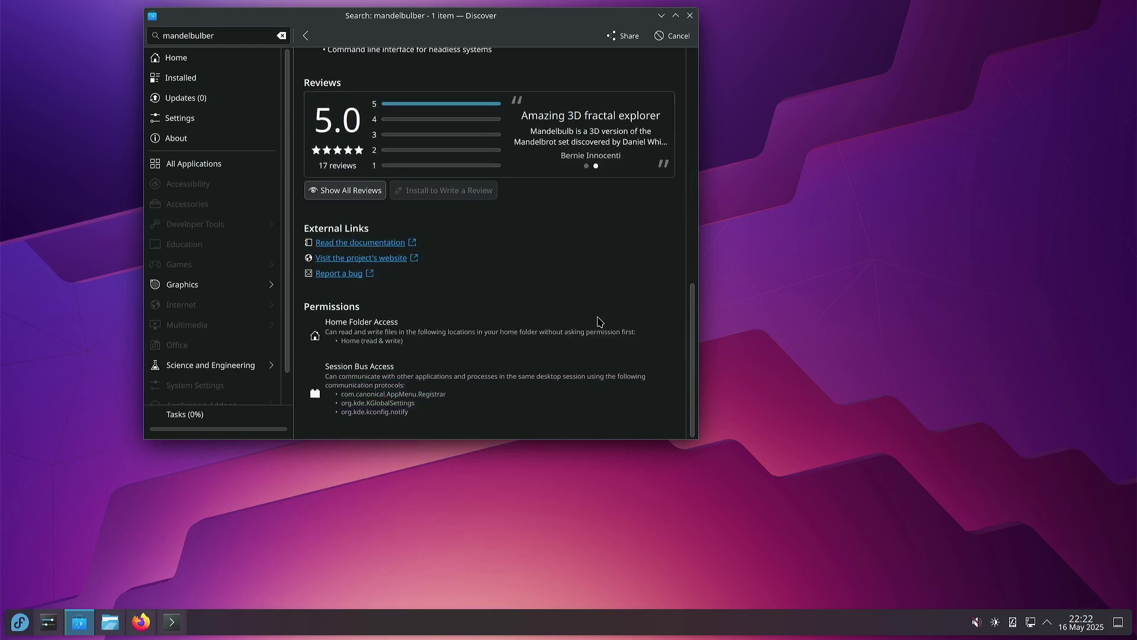
scroll(598, 320, up, 7)
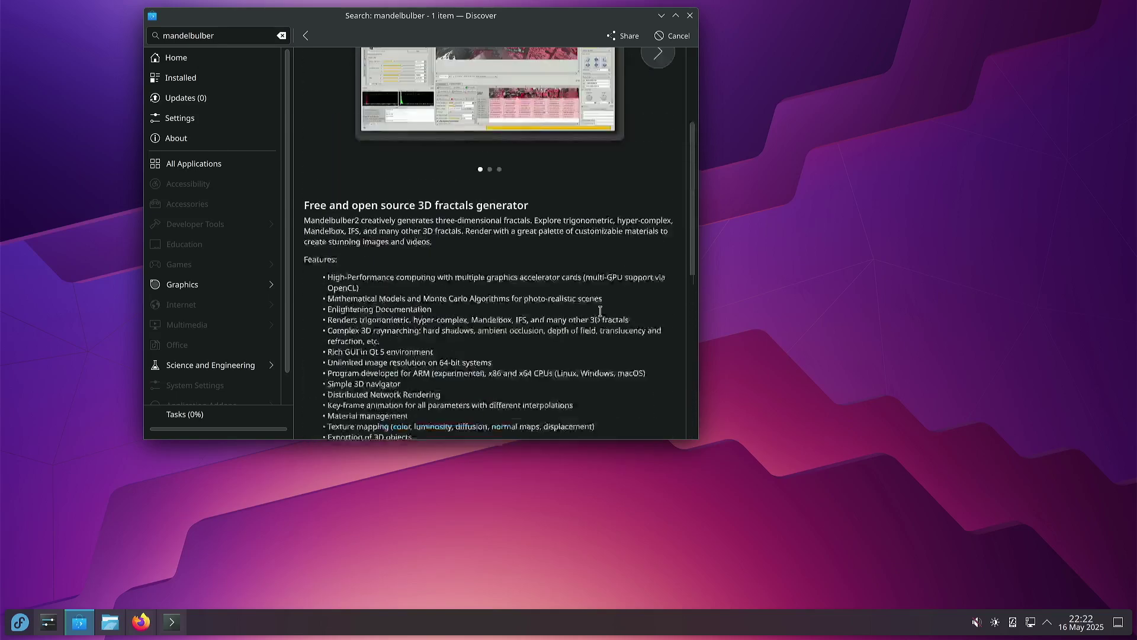
scroll(600, 310, up, 3)
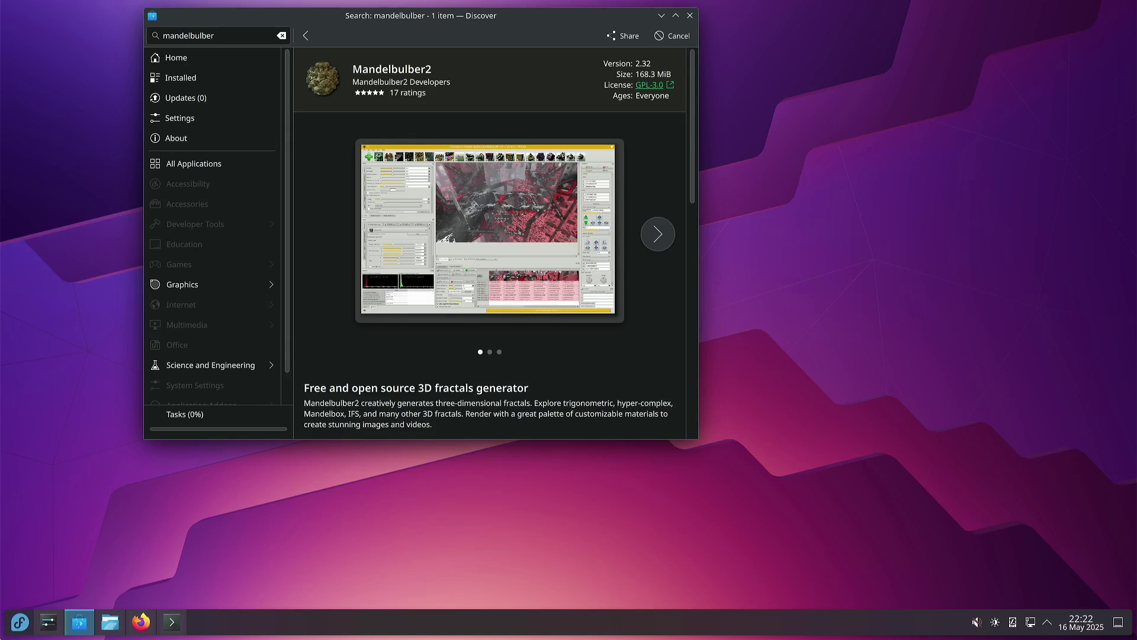
- Check the launcher's Graphics category, then close it while the installation continues
click(19, 623)
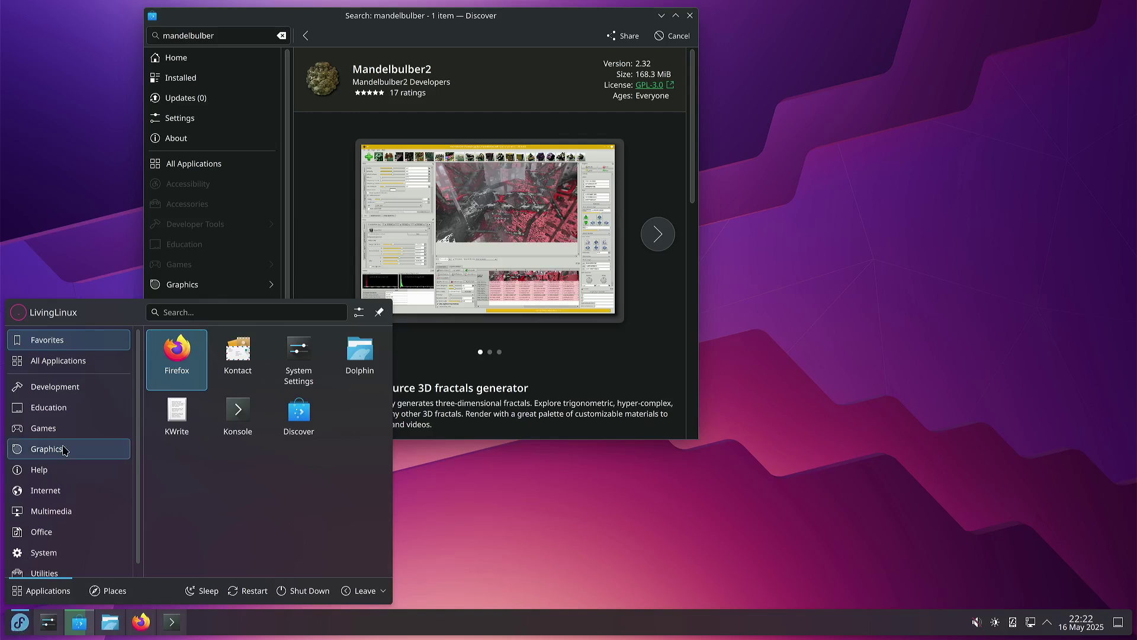
click(81, 453)
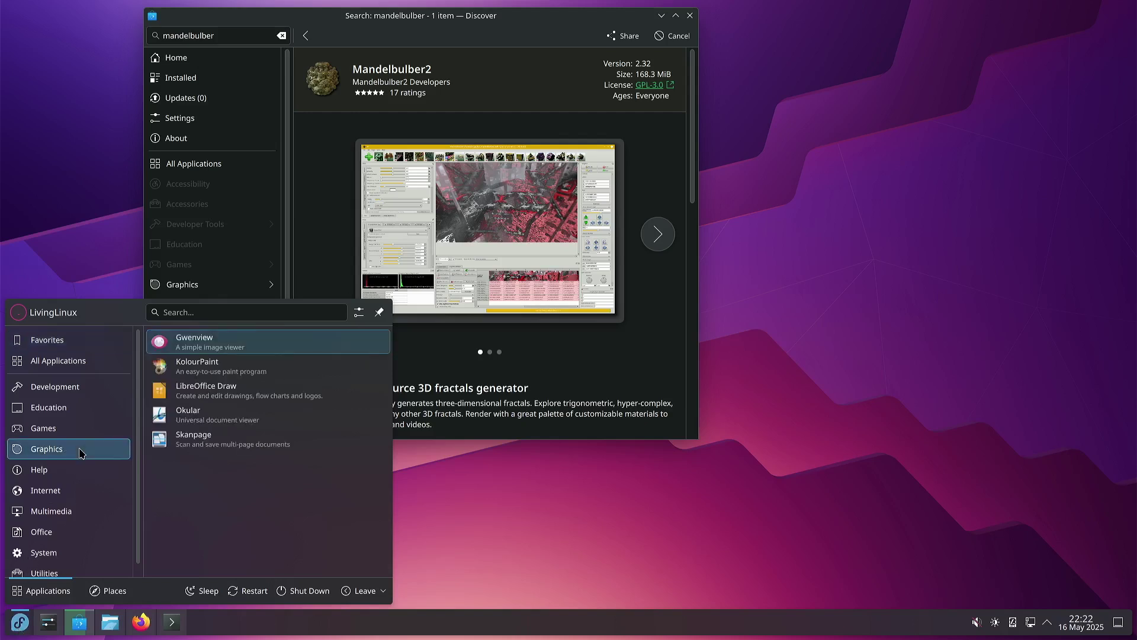
click(23, 622)
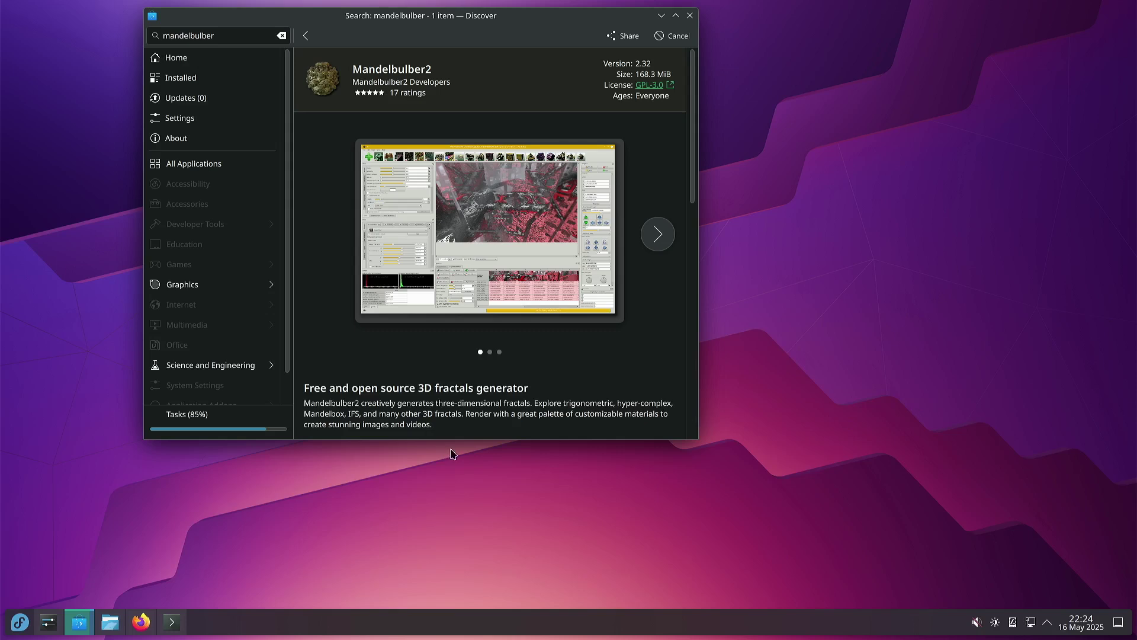
- Start System Monitor from the launcher's System category while the Mandelbulber2 install runs
click(21, 626)
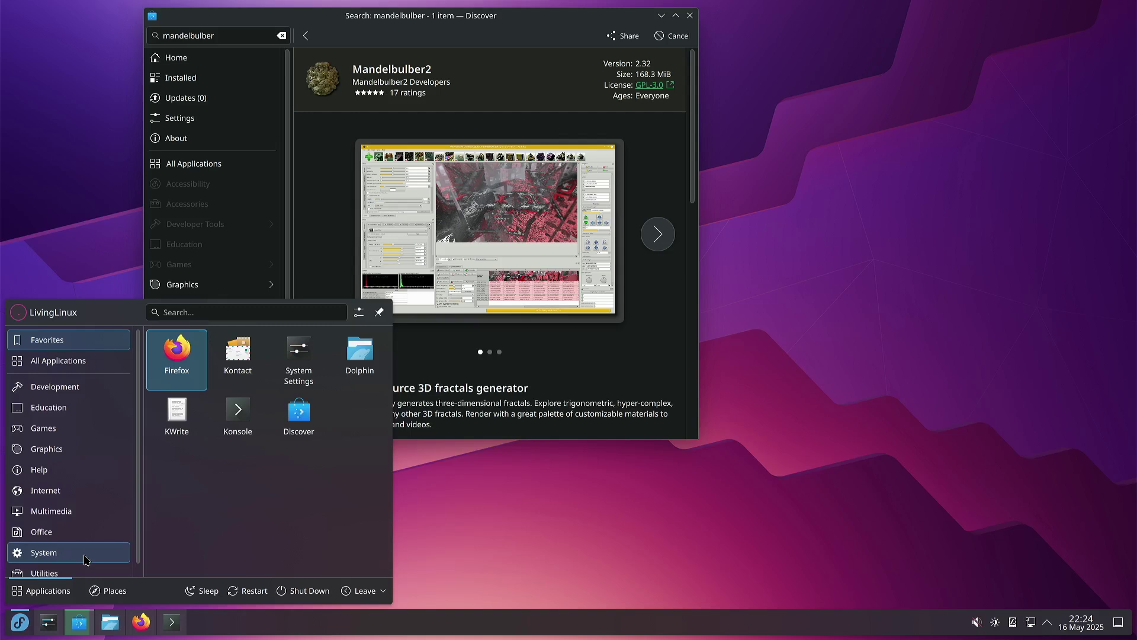
click(86, 552)
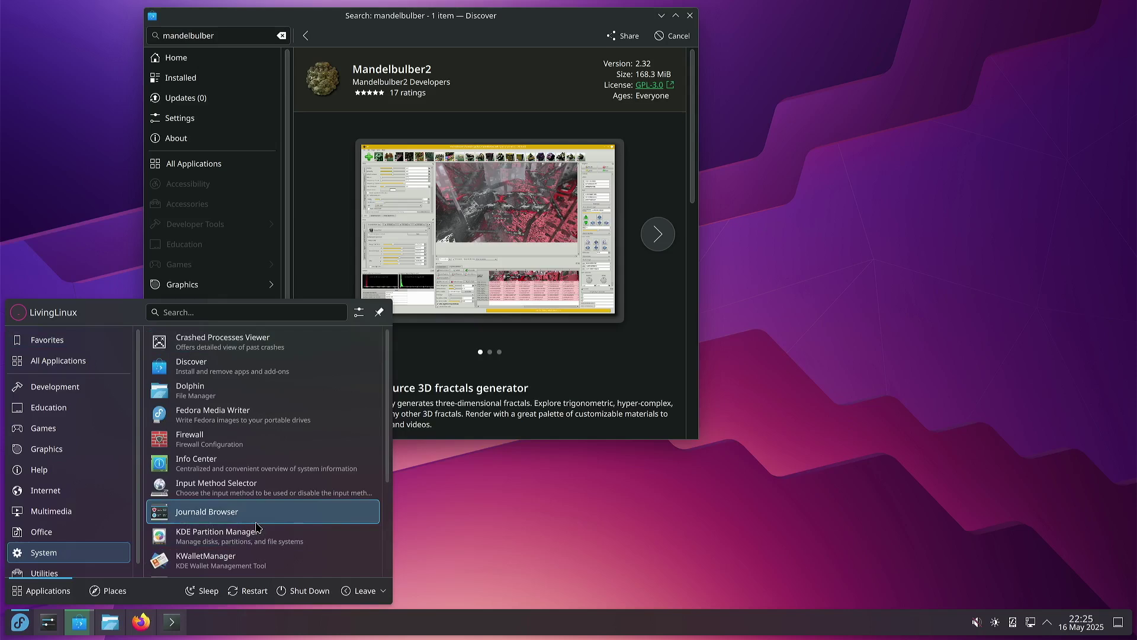
scroll(256, 527, down, 3)
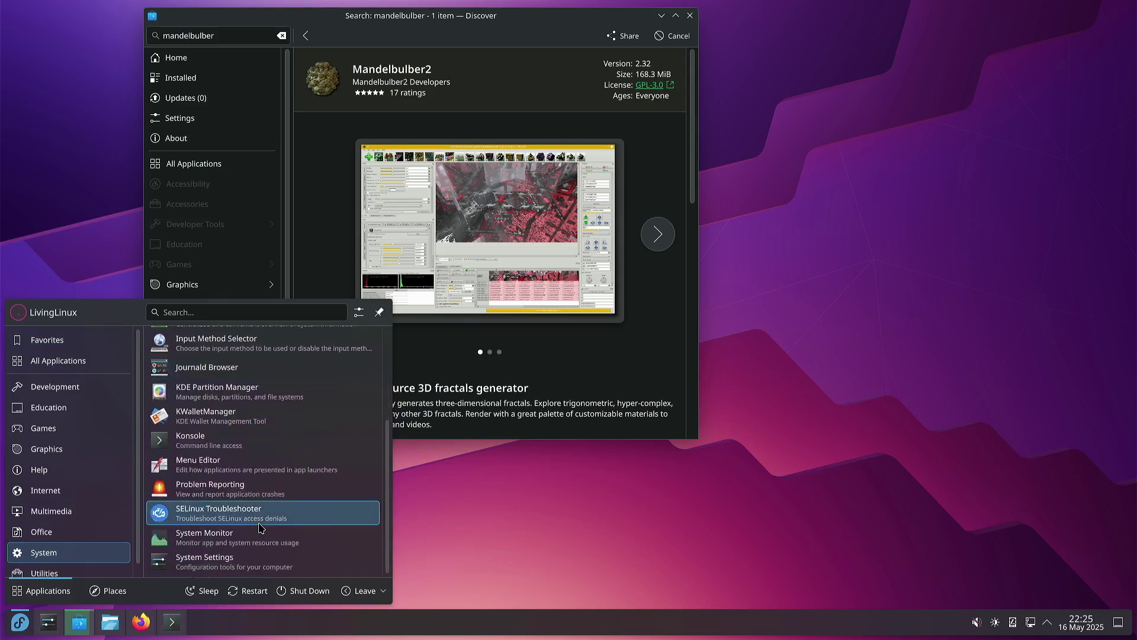
click(268, 546)
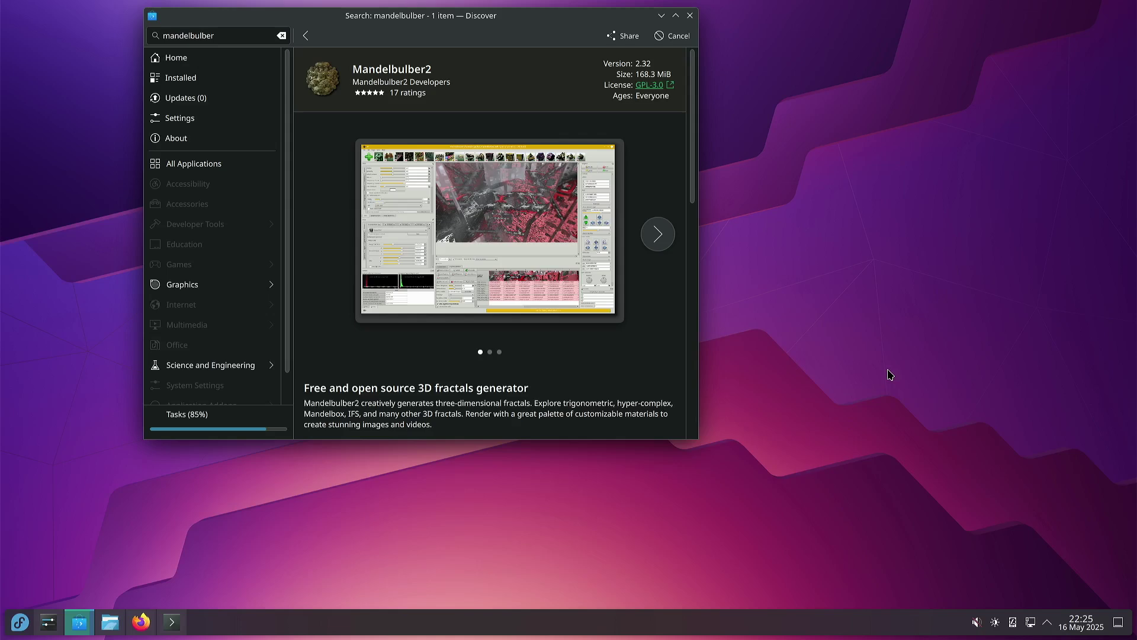
key(ctrl+Escape)
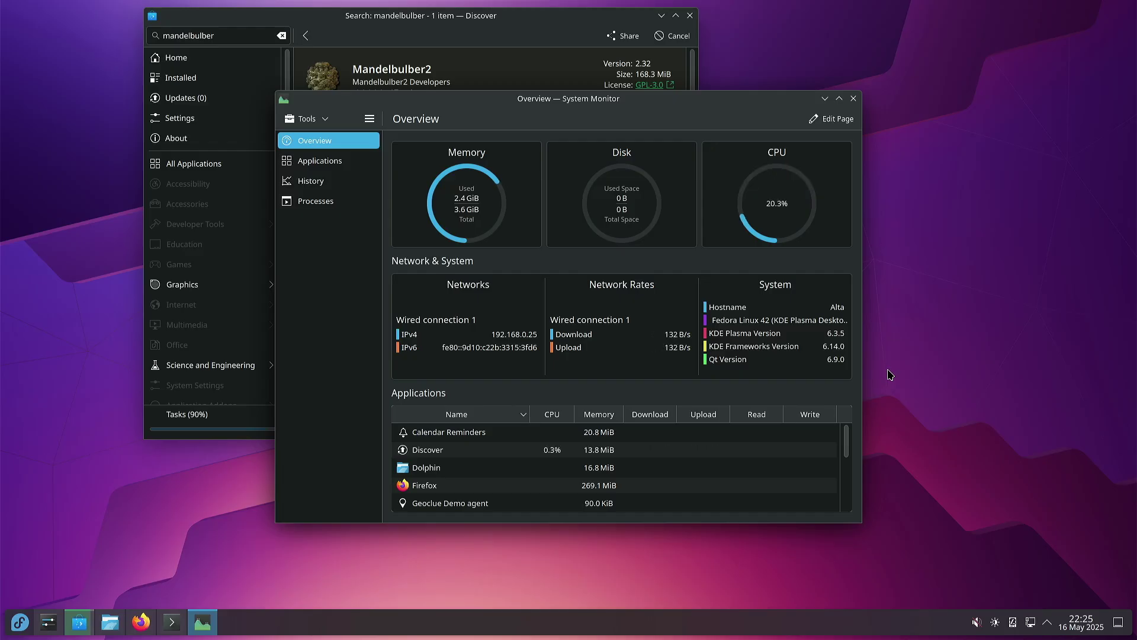
- Show System Monitor's Processes page and move the window right and down
click(323, 203)
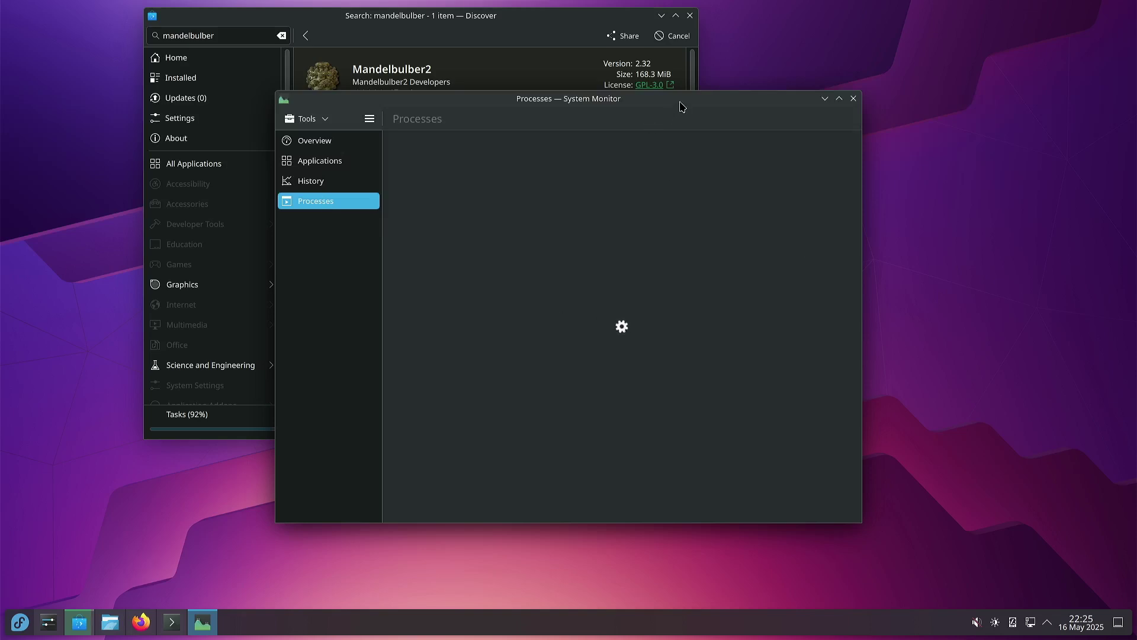
drag(678, 103, 882, 163)
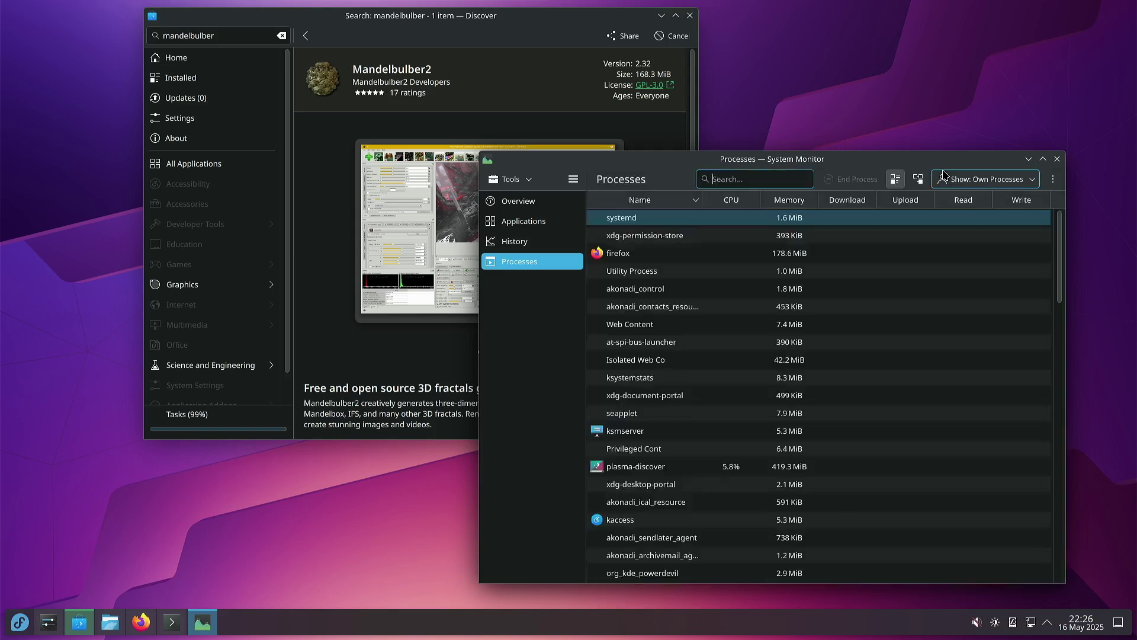
- Sort processes by CPU usage, step through the rows, then return to Overview
click(740, 203)
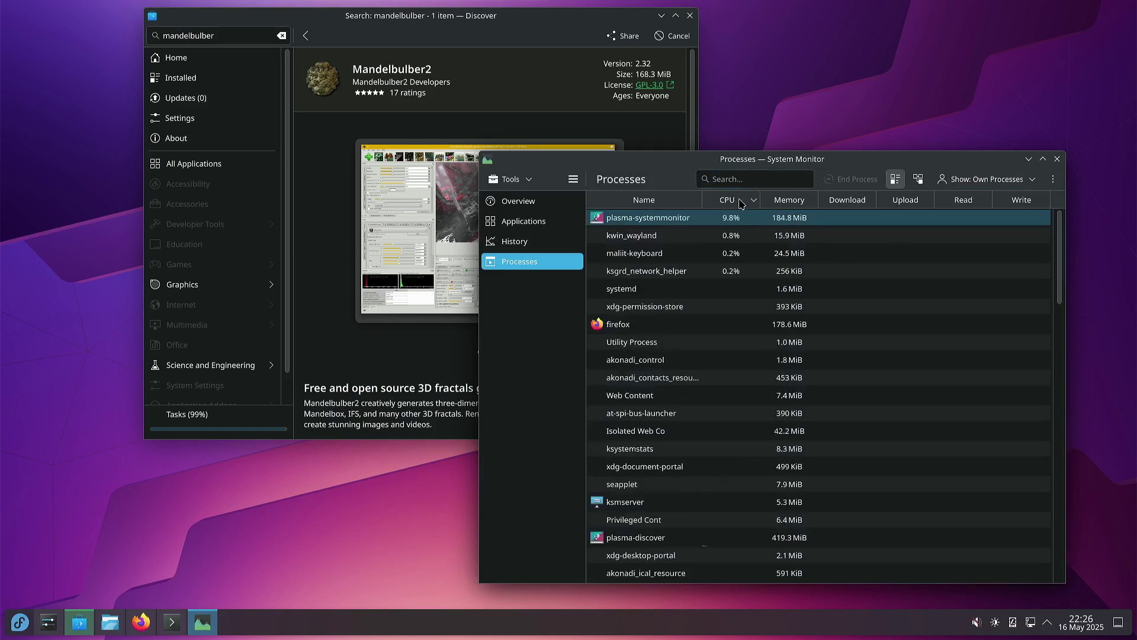
key(Down)
key(Down)
key(Down)
key(Down)
key(Down)
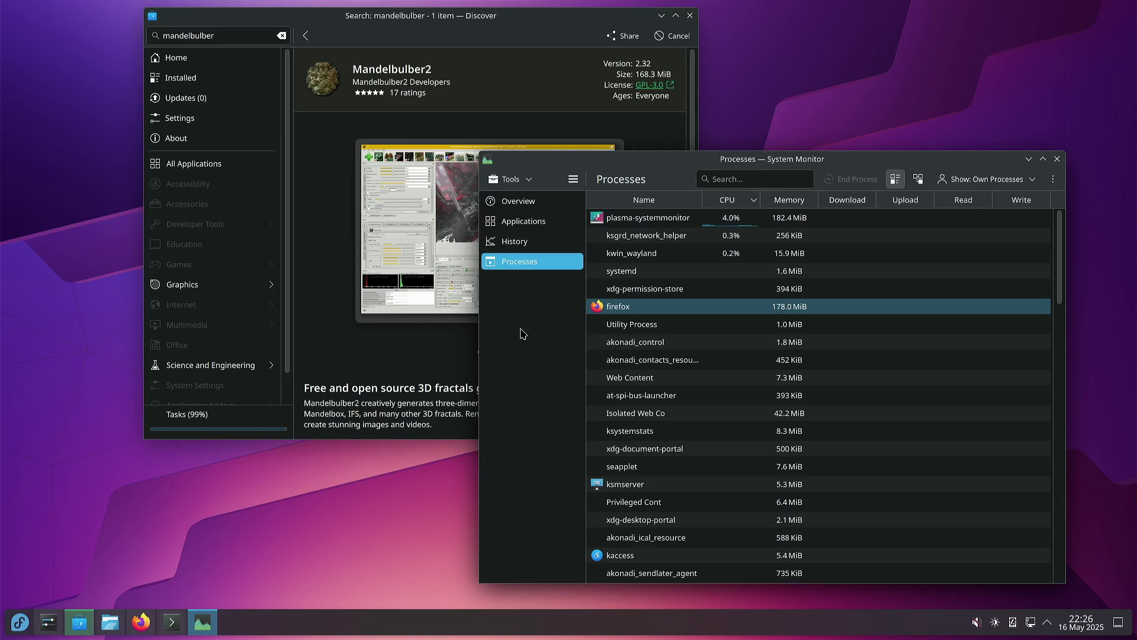
click(531, 207)
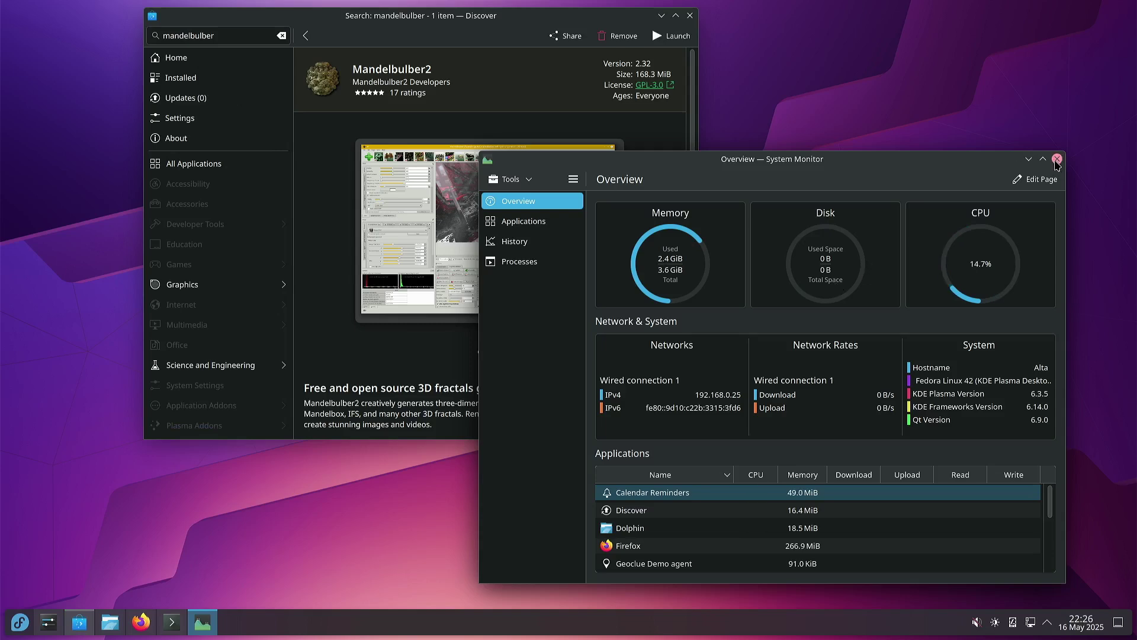
- Close System Monitor and launch Mandelbulber2 from its Discover page
click(1056, 159)
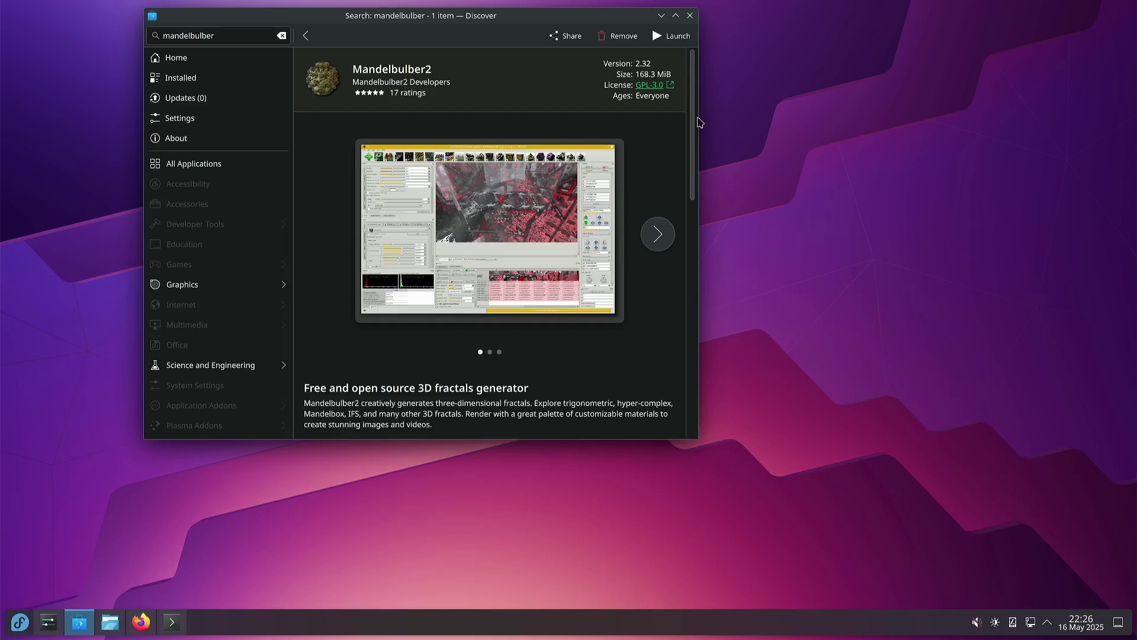
click(679, 38)
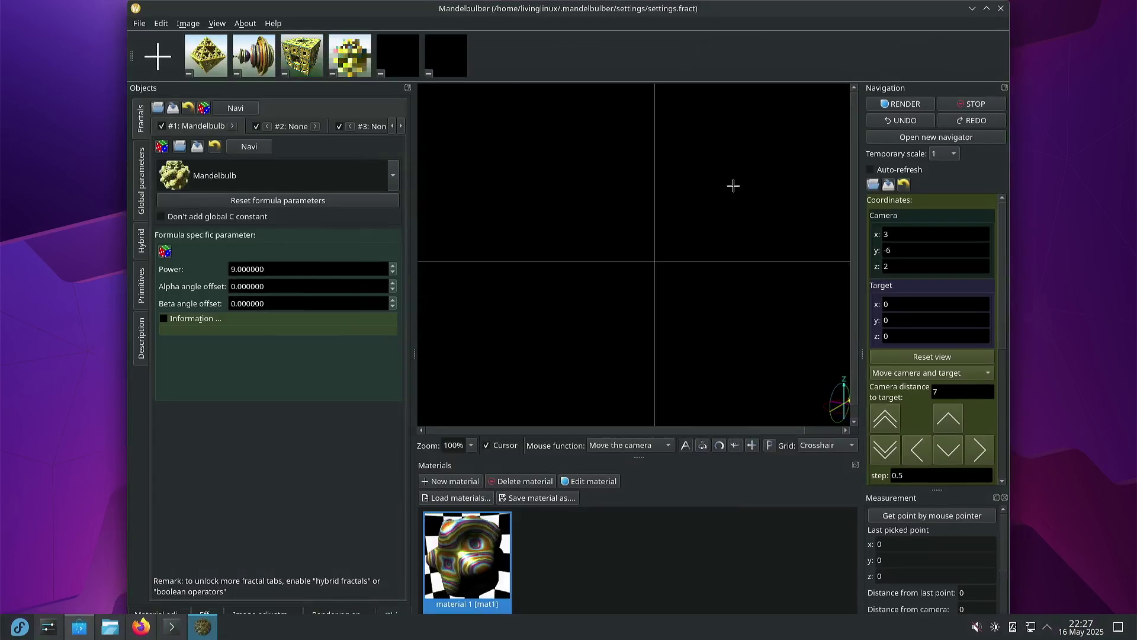
- Maximize Mandelbulber2, render the Mandelbulb, and move the camera in to about 1.50 distance
double_click(810, 20)
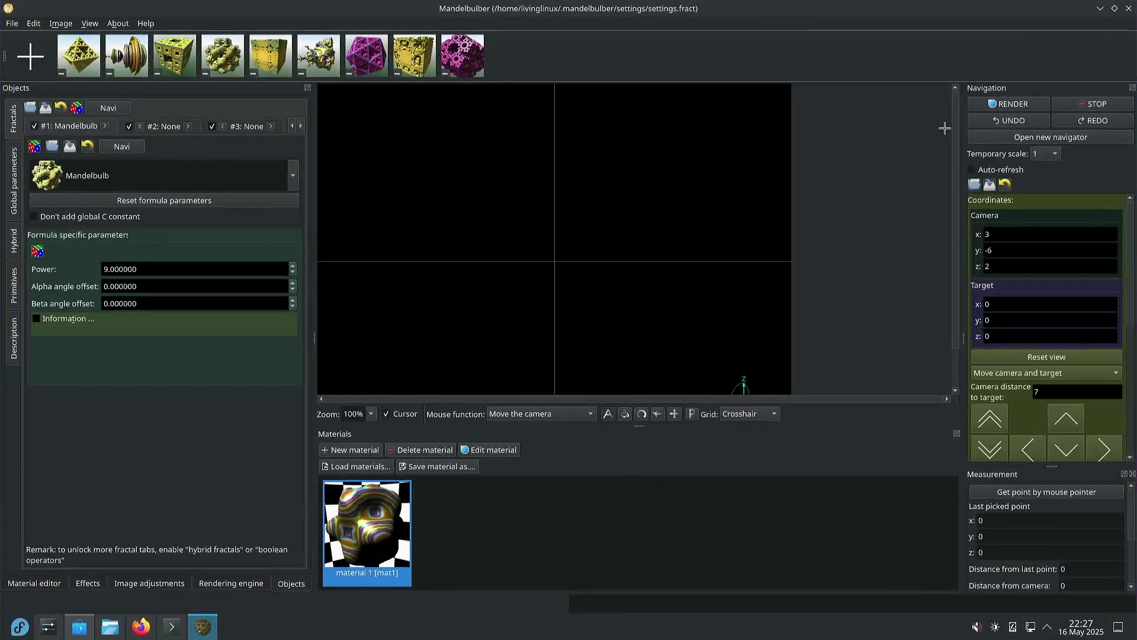
click(1009, 104)
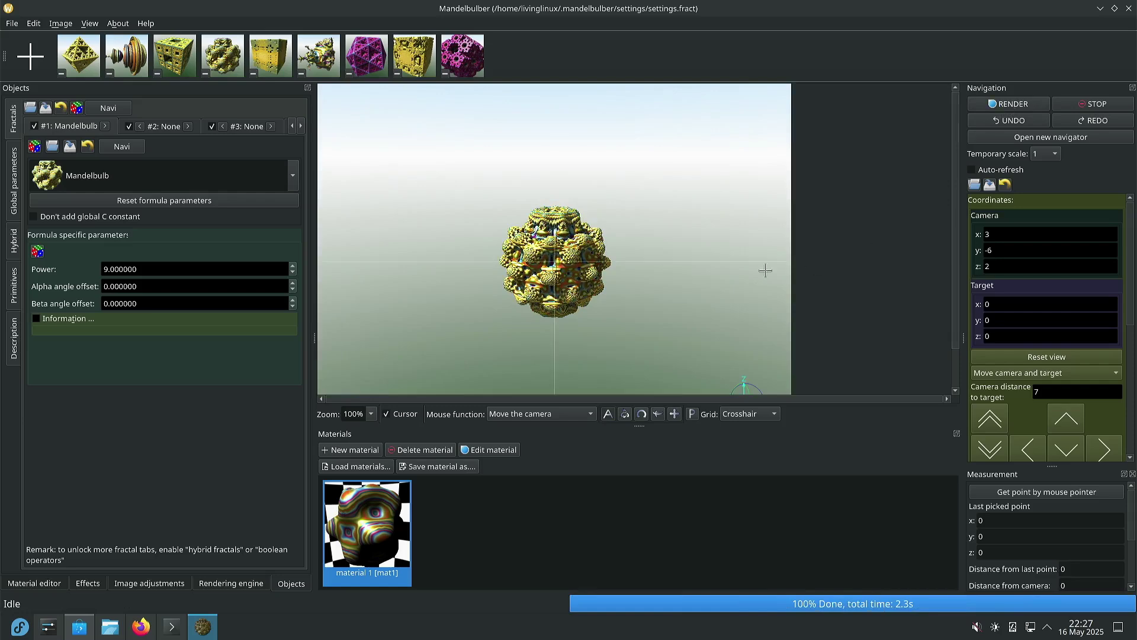
click(541, 252)
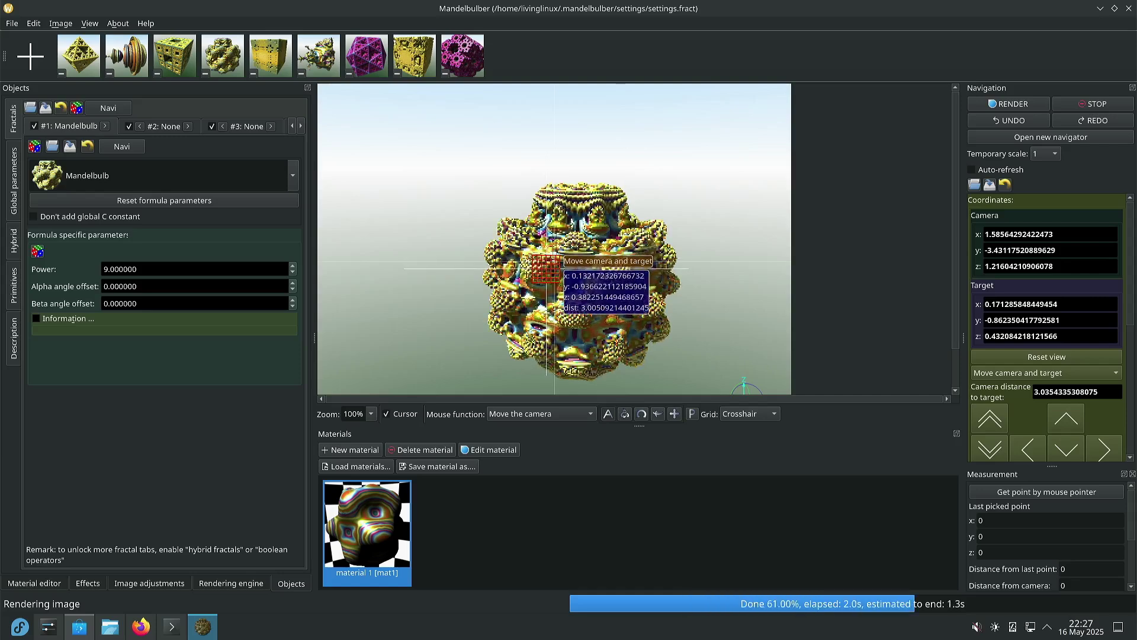
click(545, 268)
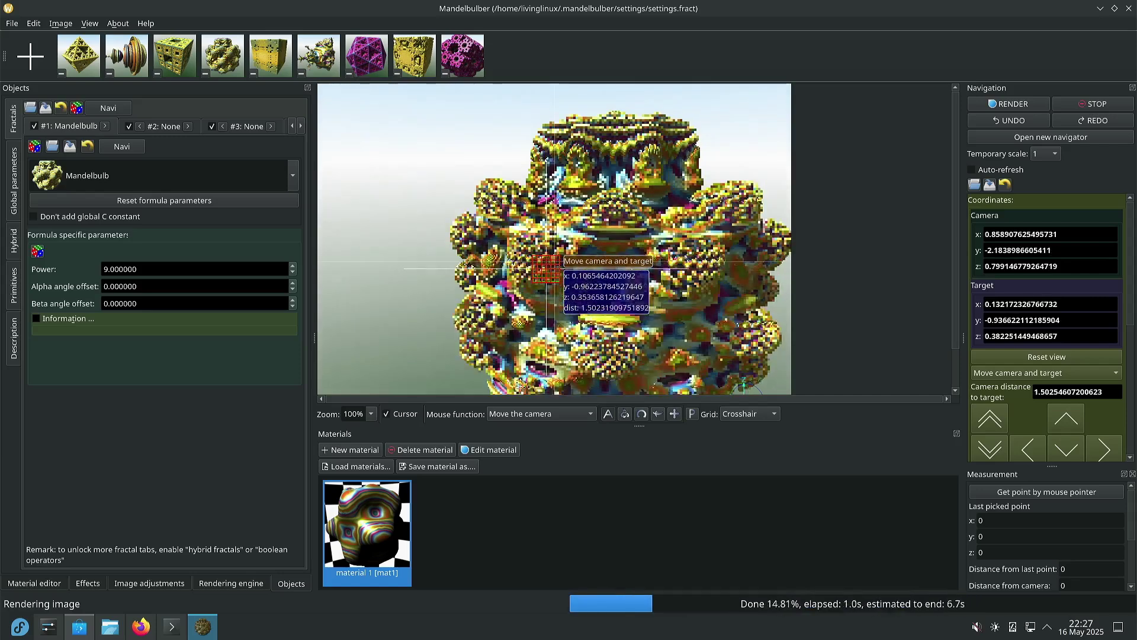